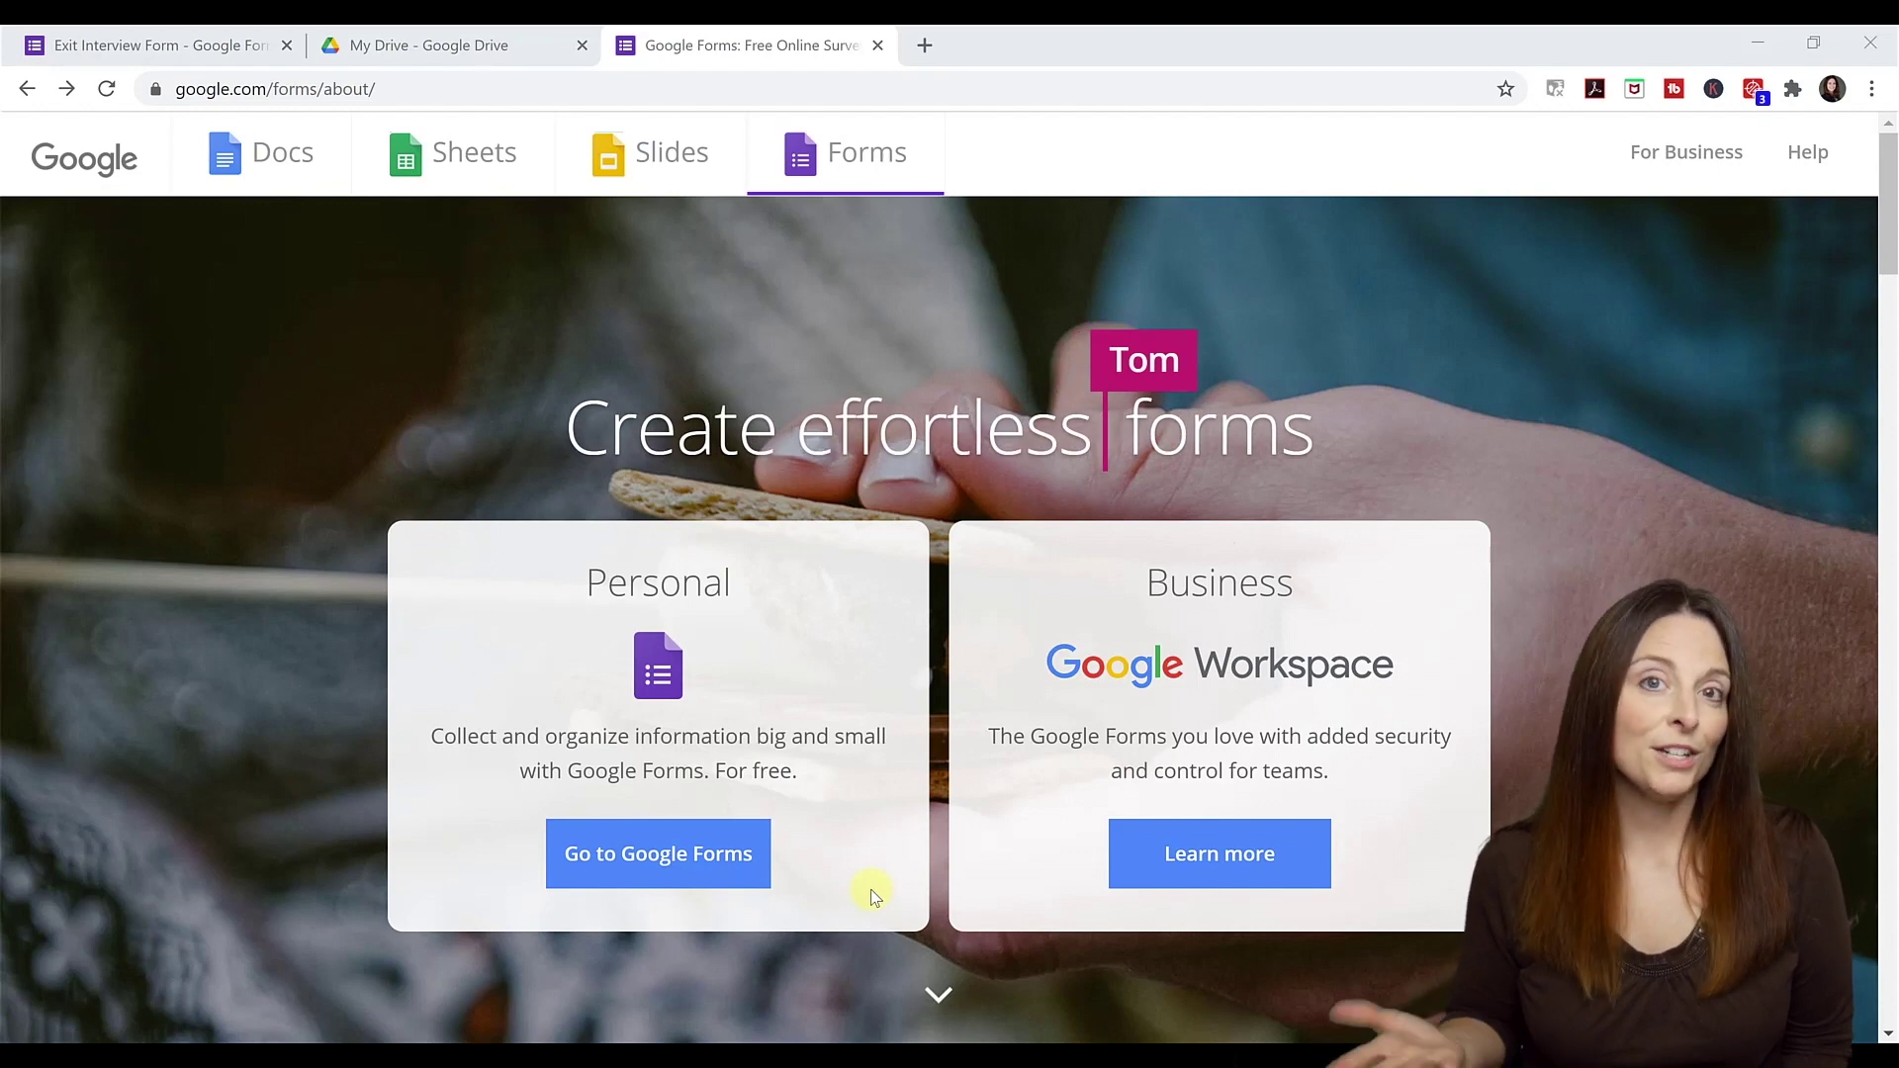
Step: Go from the Google Forms about page to the Forms home page with templates and recent forms
left_click(630, 887)
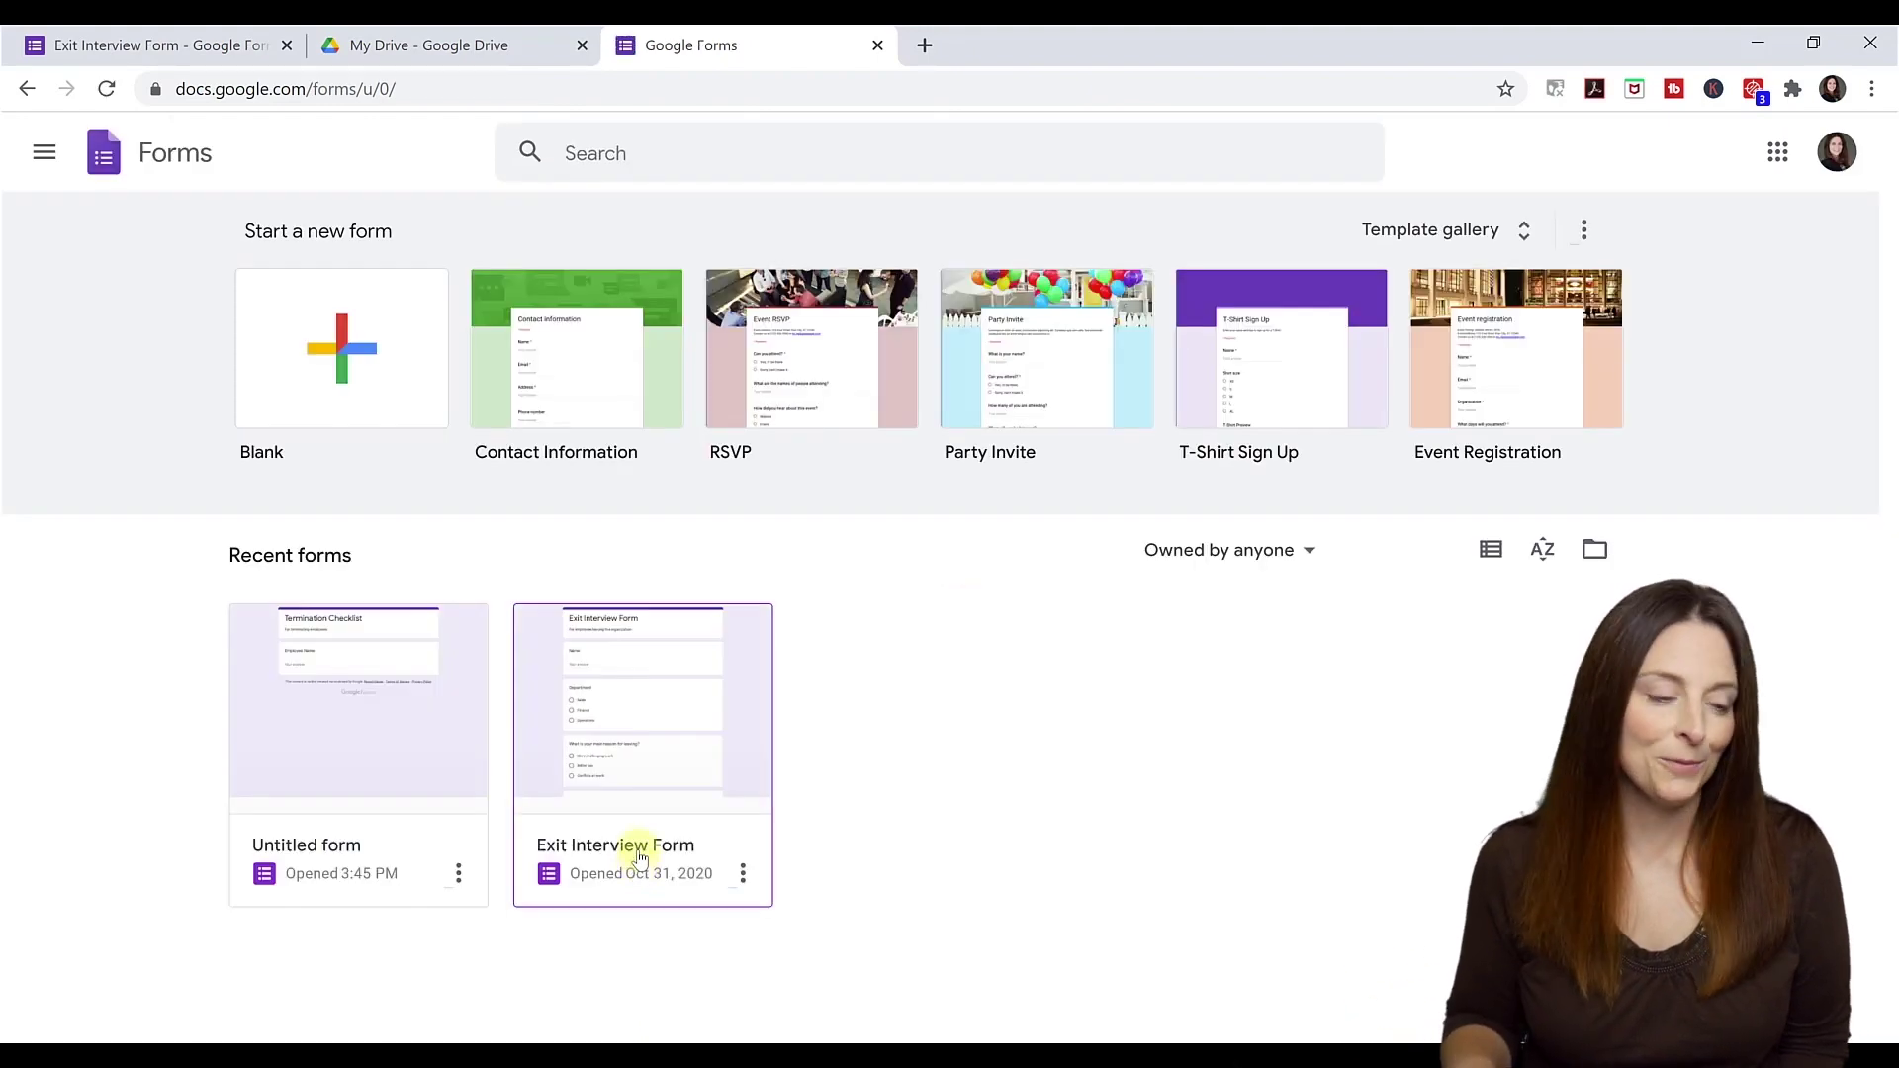
Step: Create a blank form titled 'Employee Exit Interview'
left_click(357, 358)
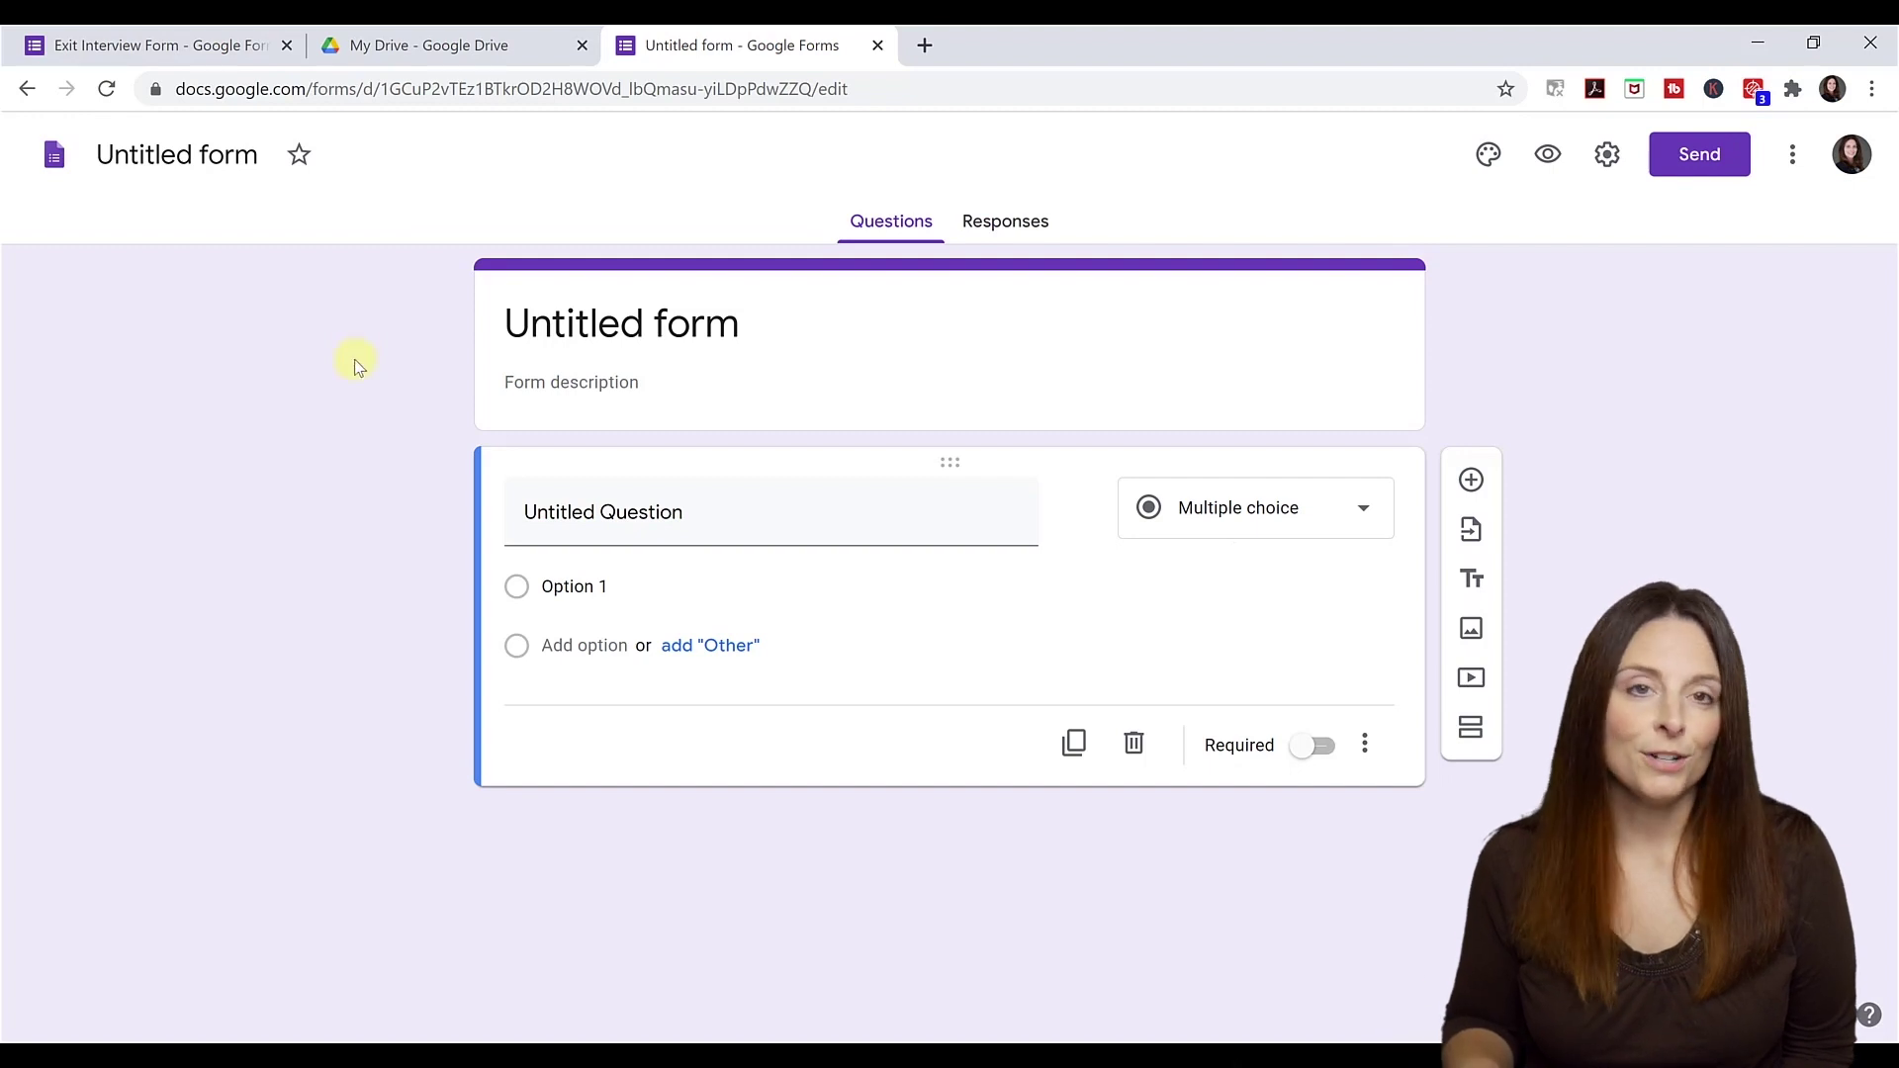
left_click(627, 340)
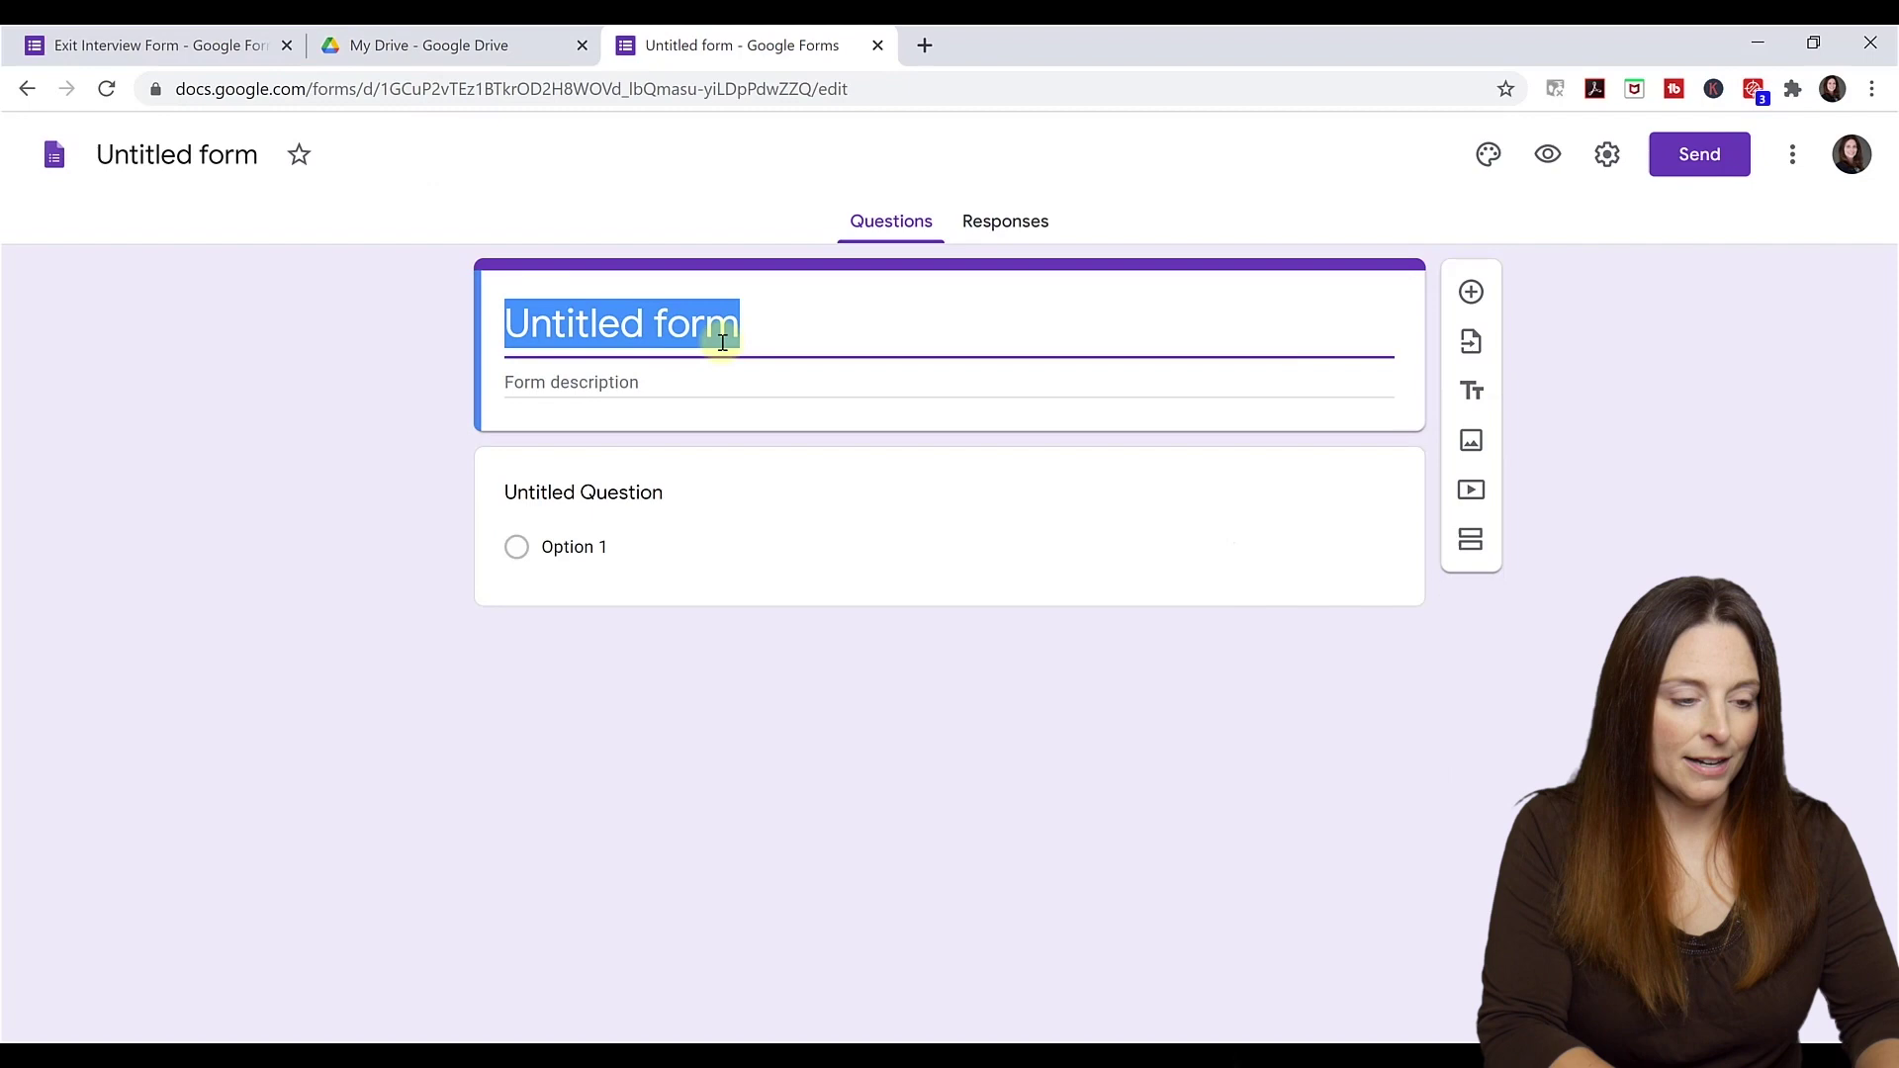
type("Employee ")
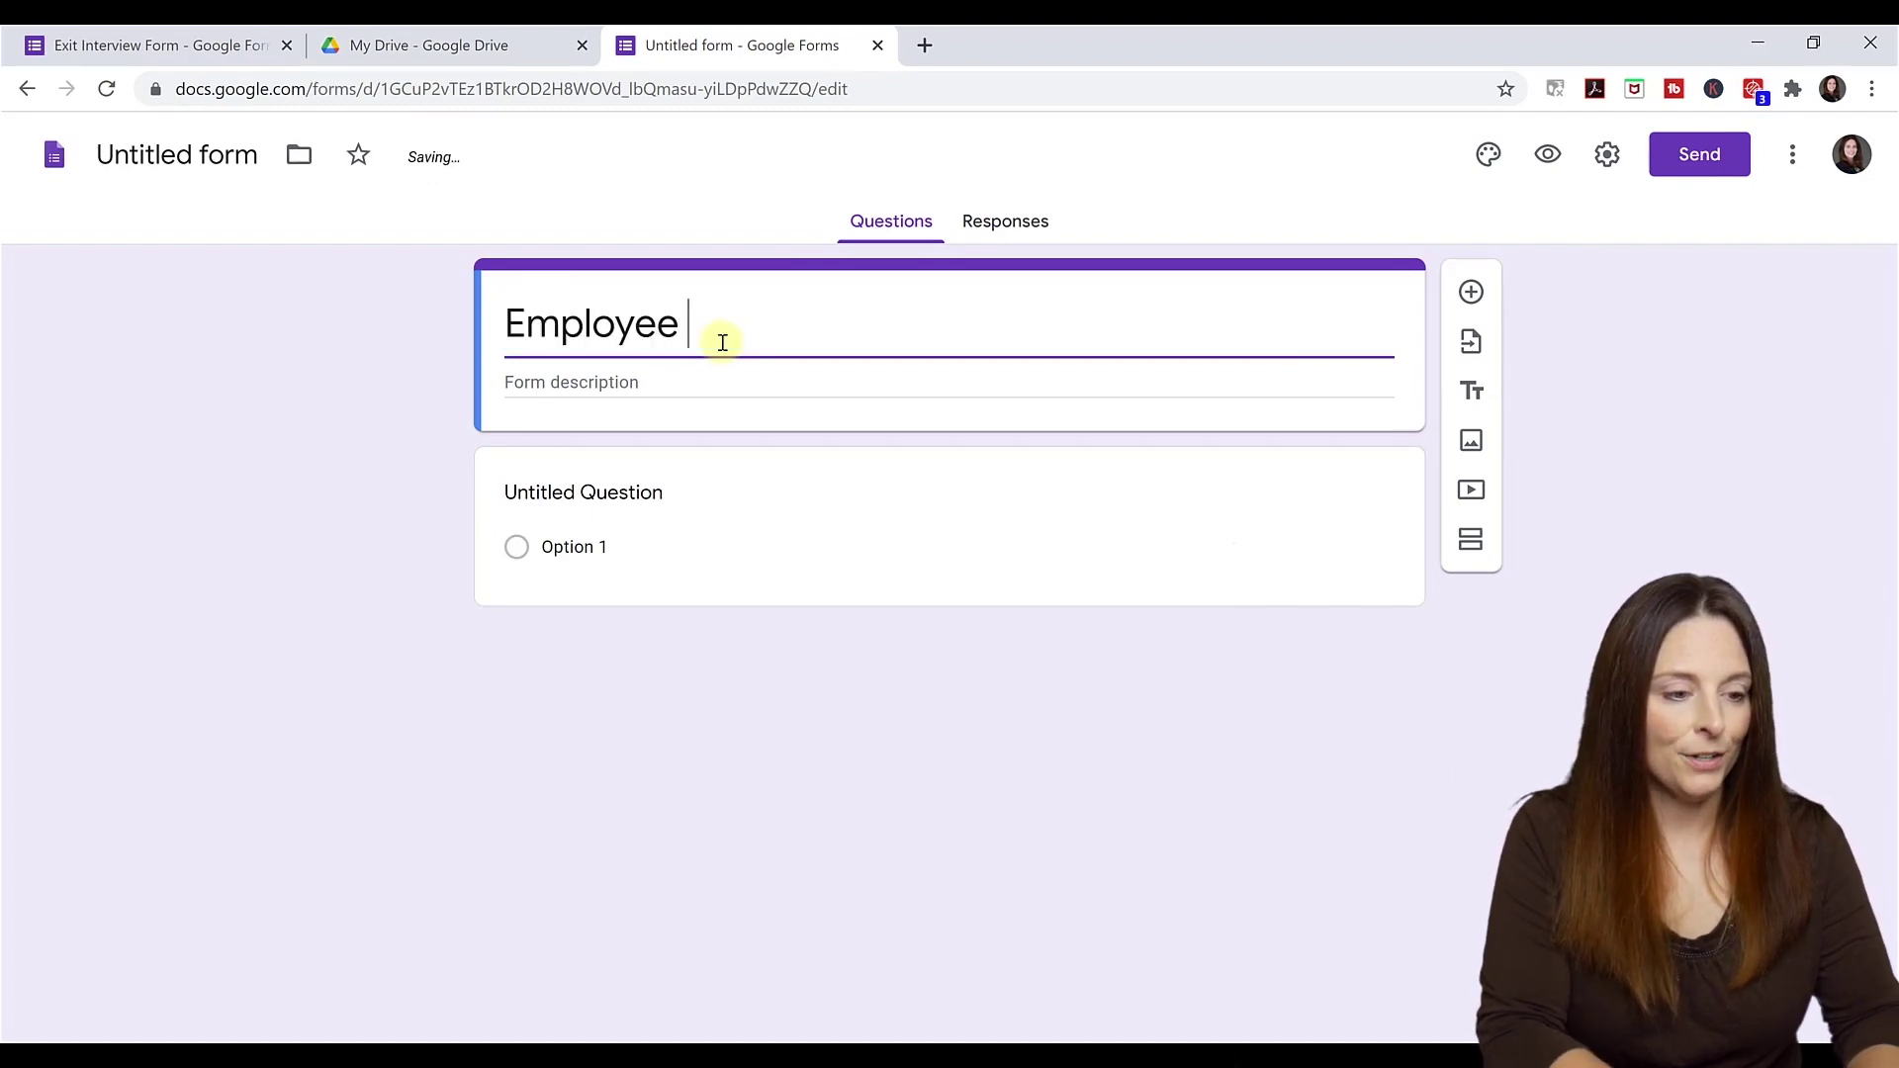
type("Exit Interview")
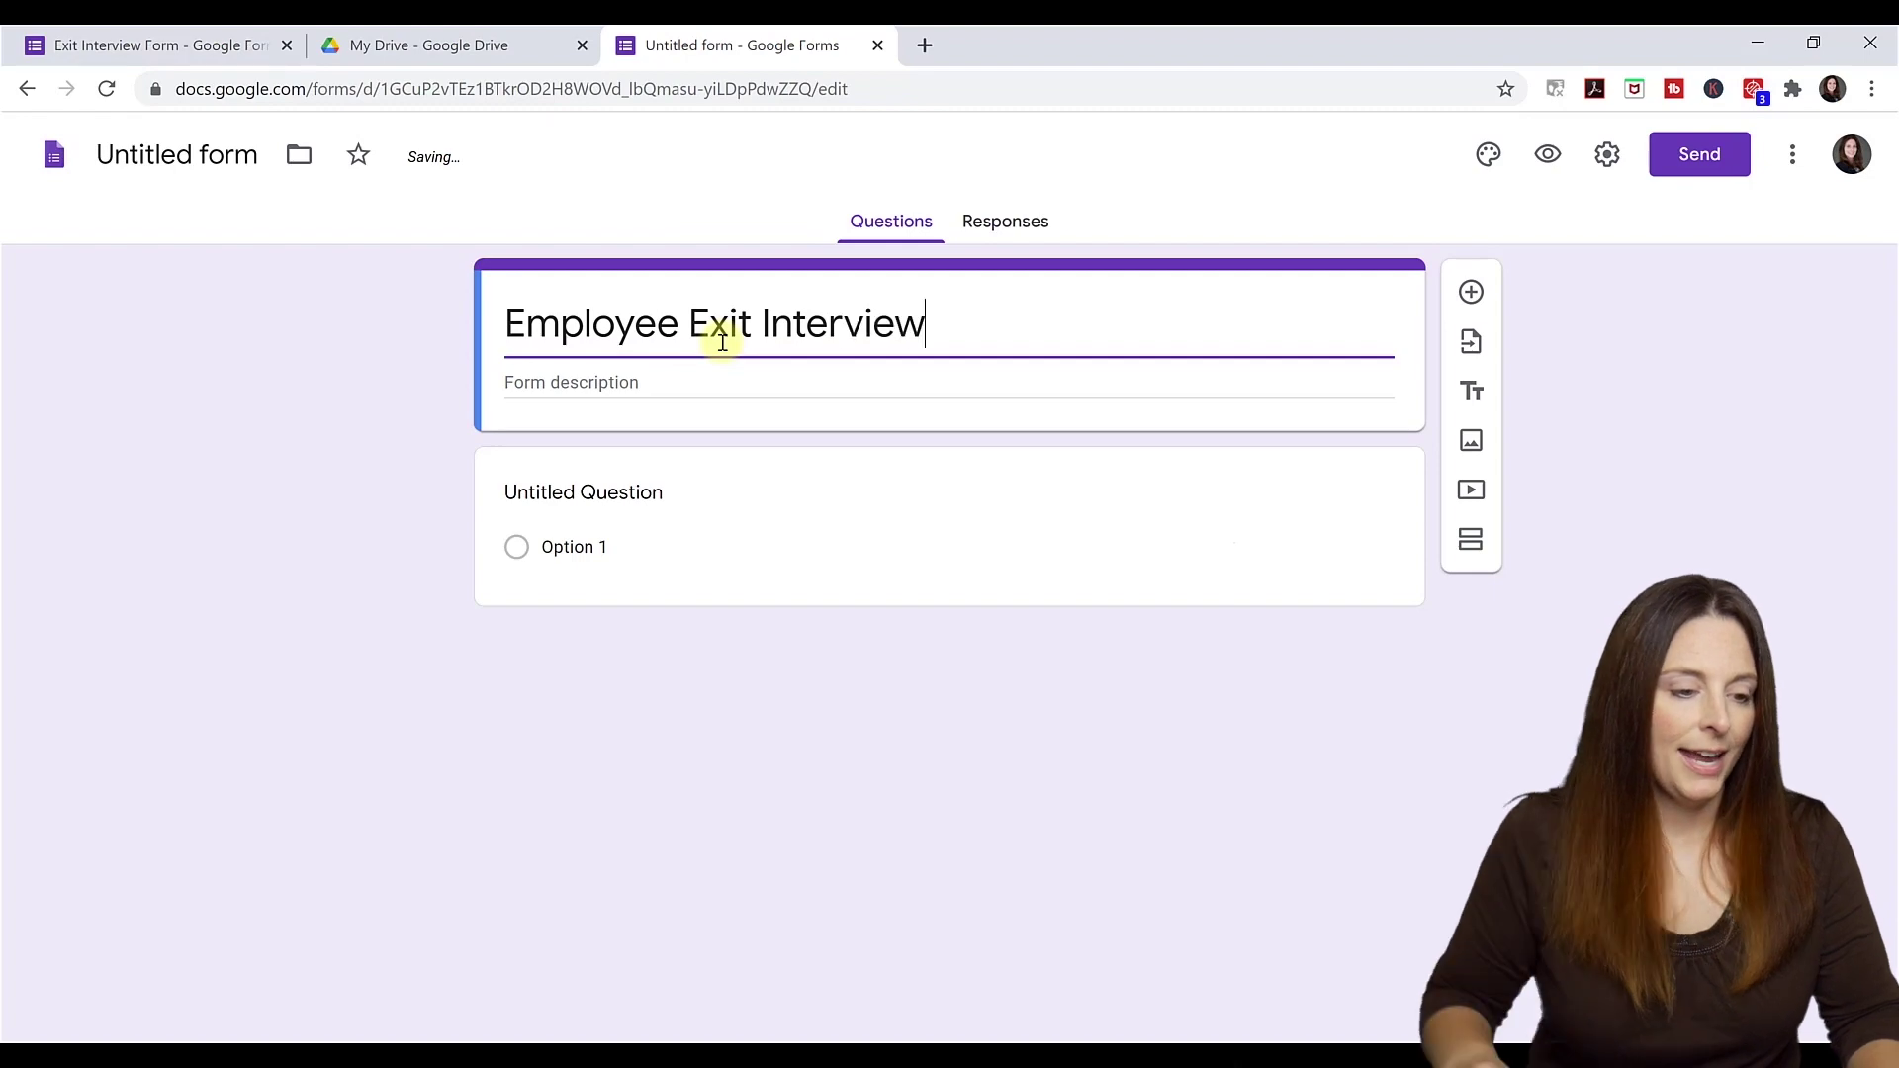
left_click(663, 504)
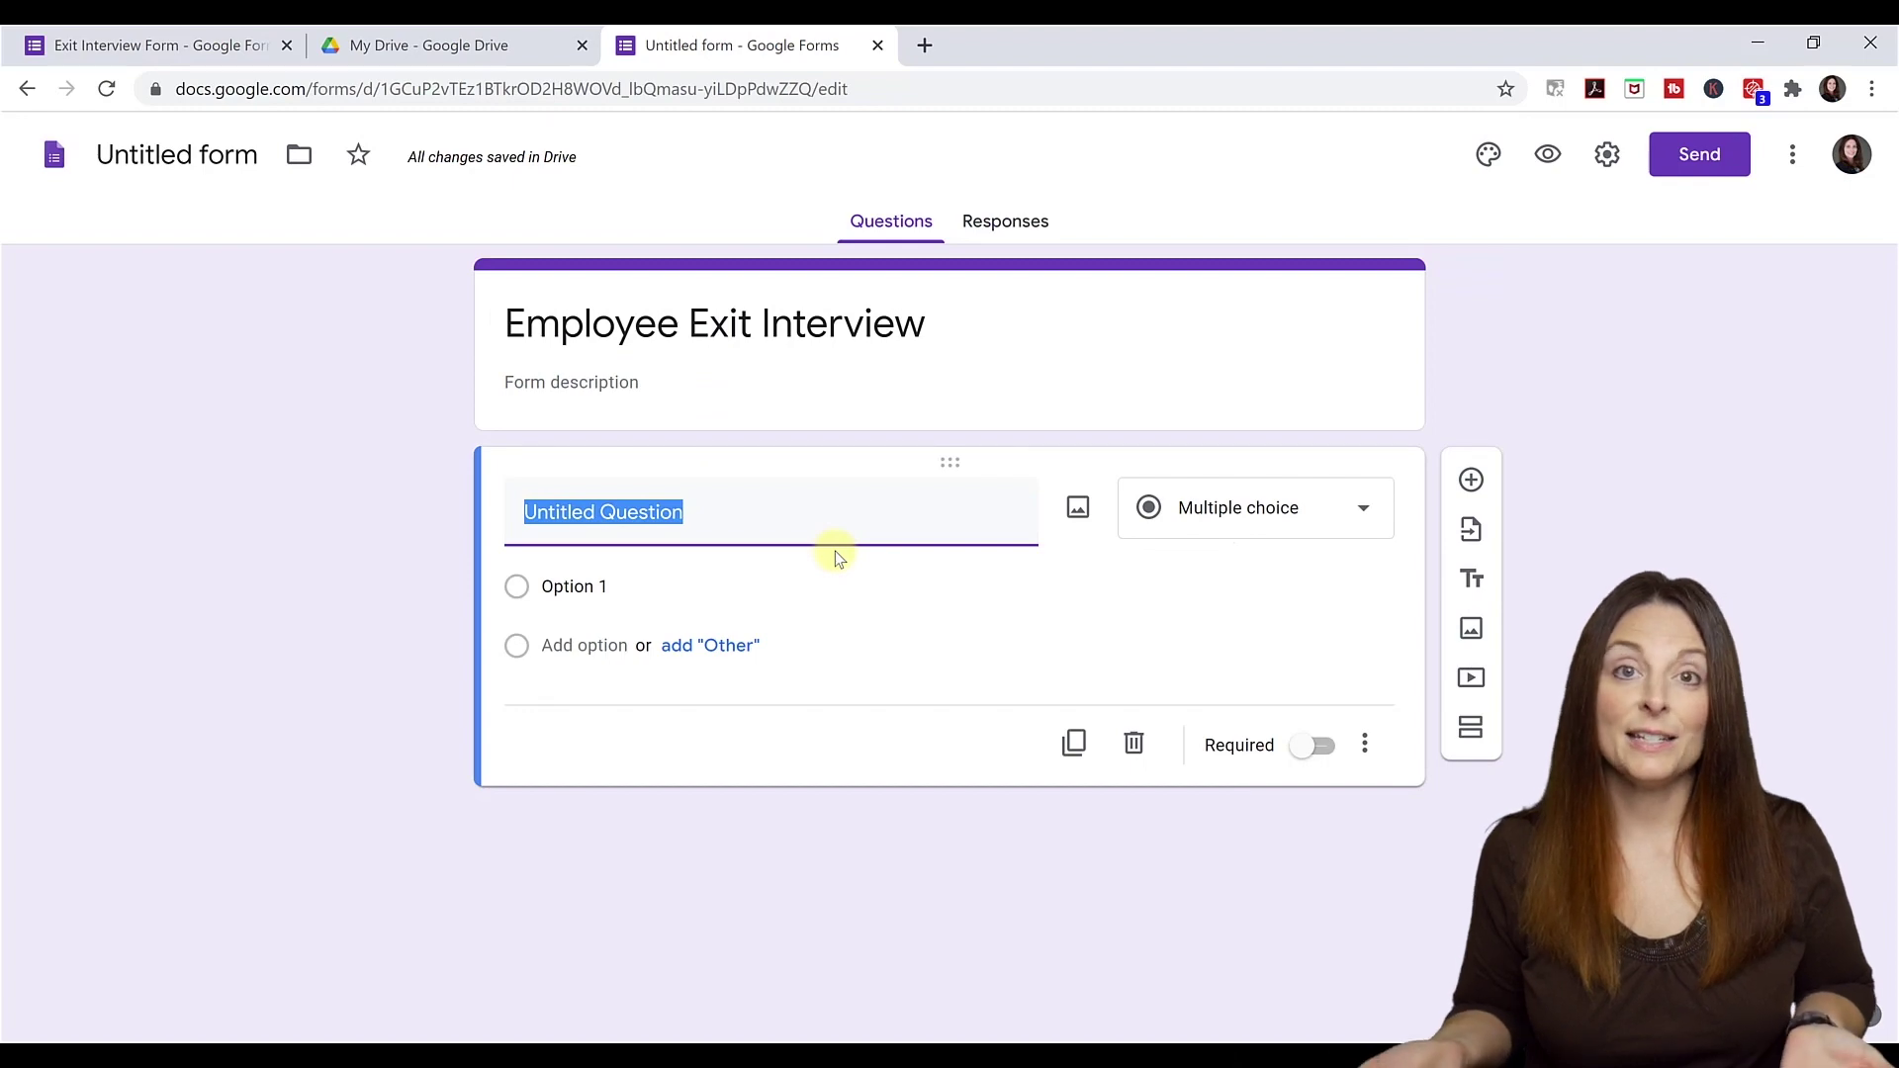
Step: Title the first question 'Employee Name' and keep it as a Short answer question
type("Employee Name")
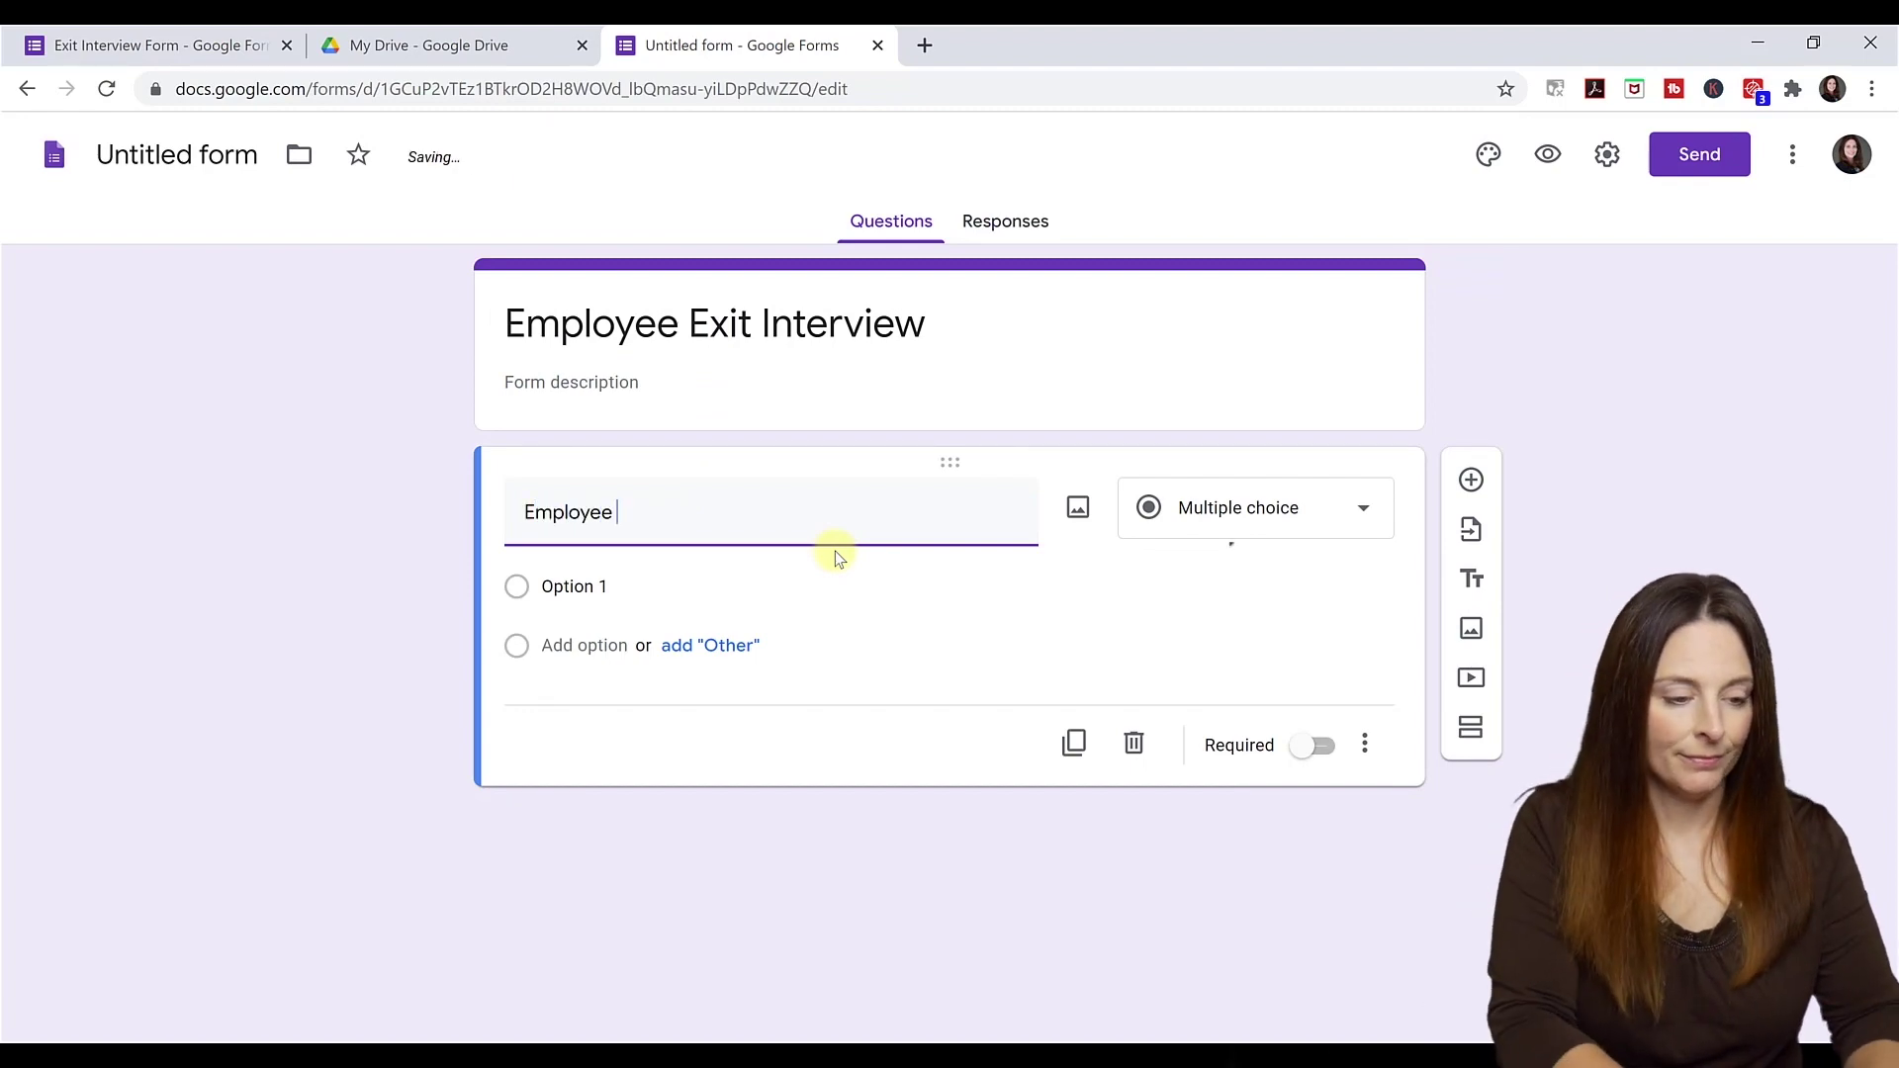
left_click(1371, 521)
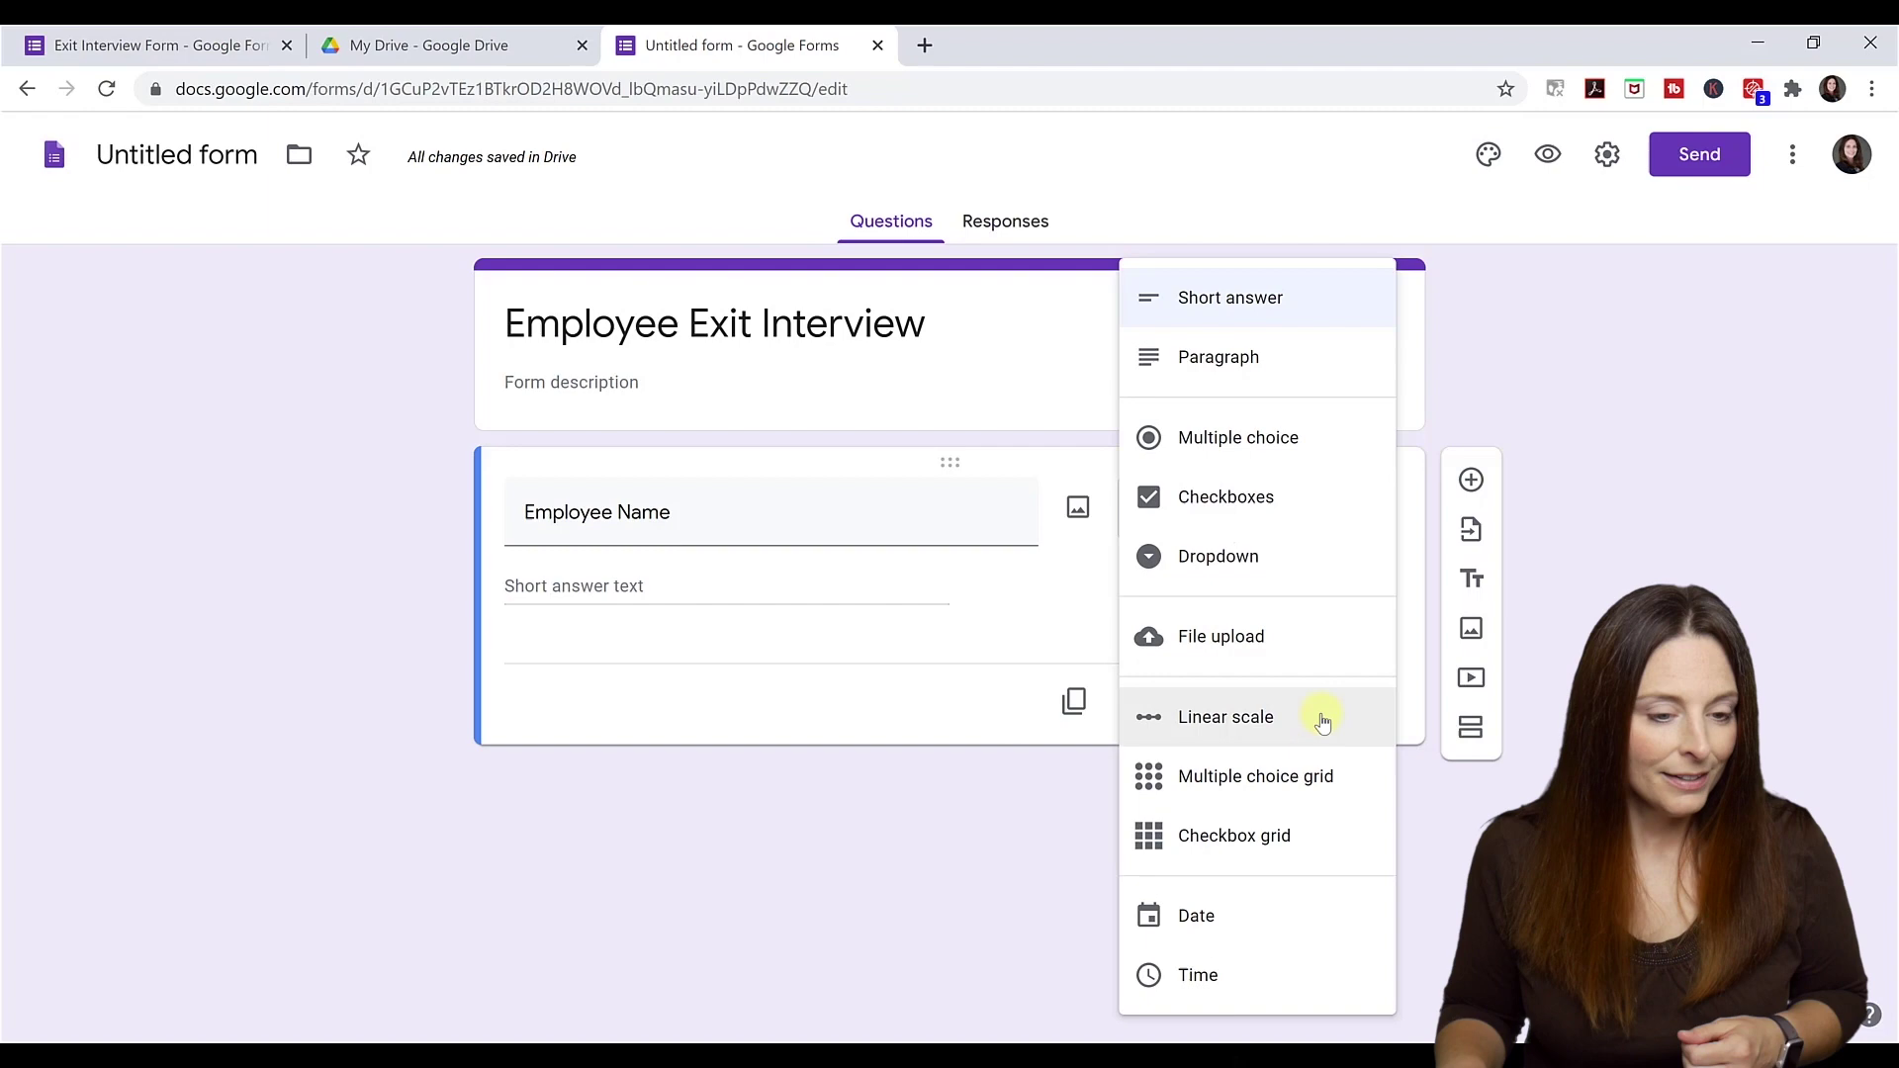
left_click(1029, 683)
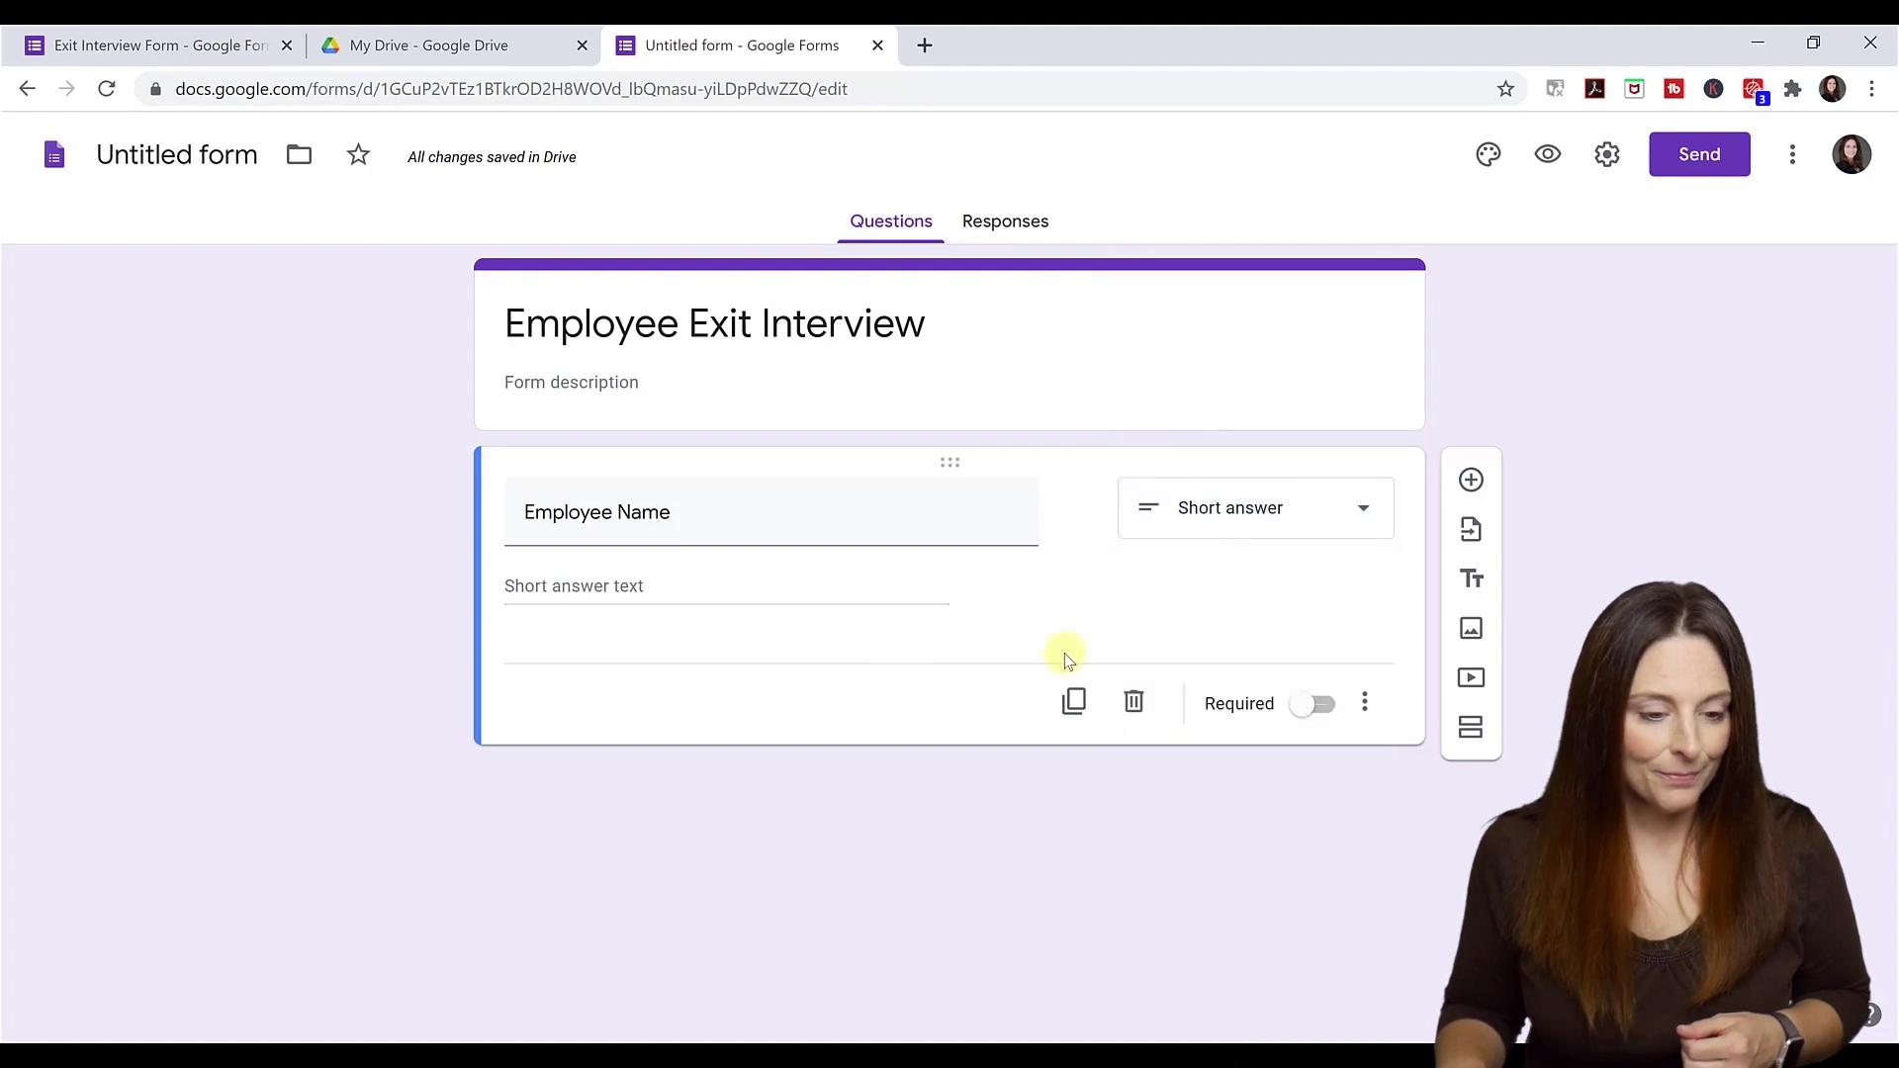
Step: Add a multiple-choice question titled 'Department'
left_click(1473, 481)
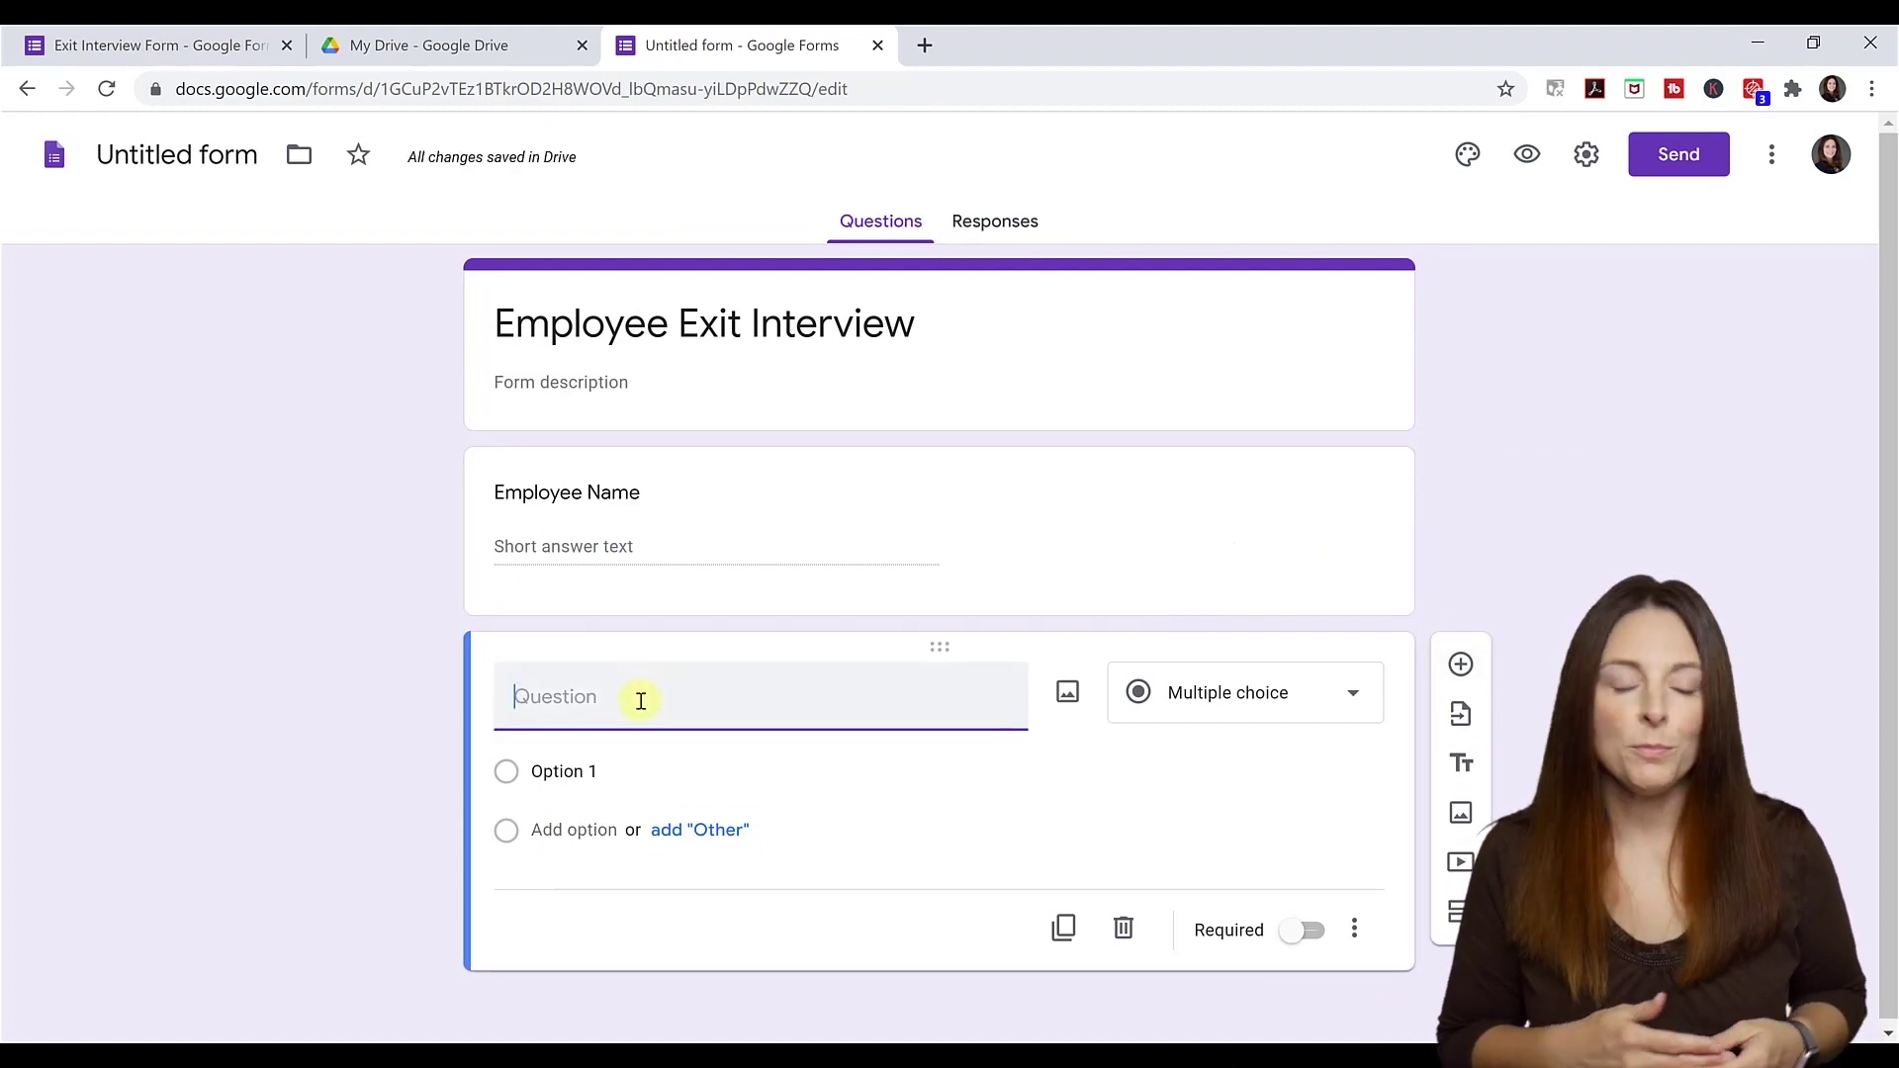
type("Department")
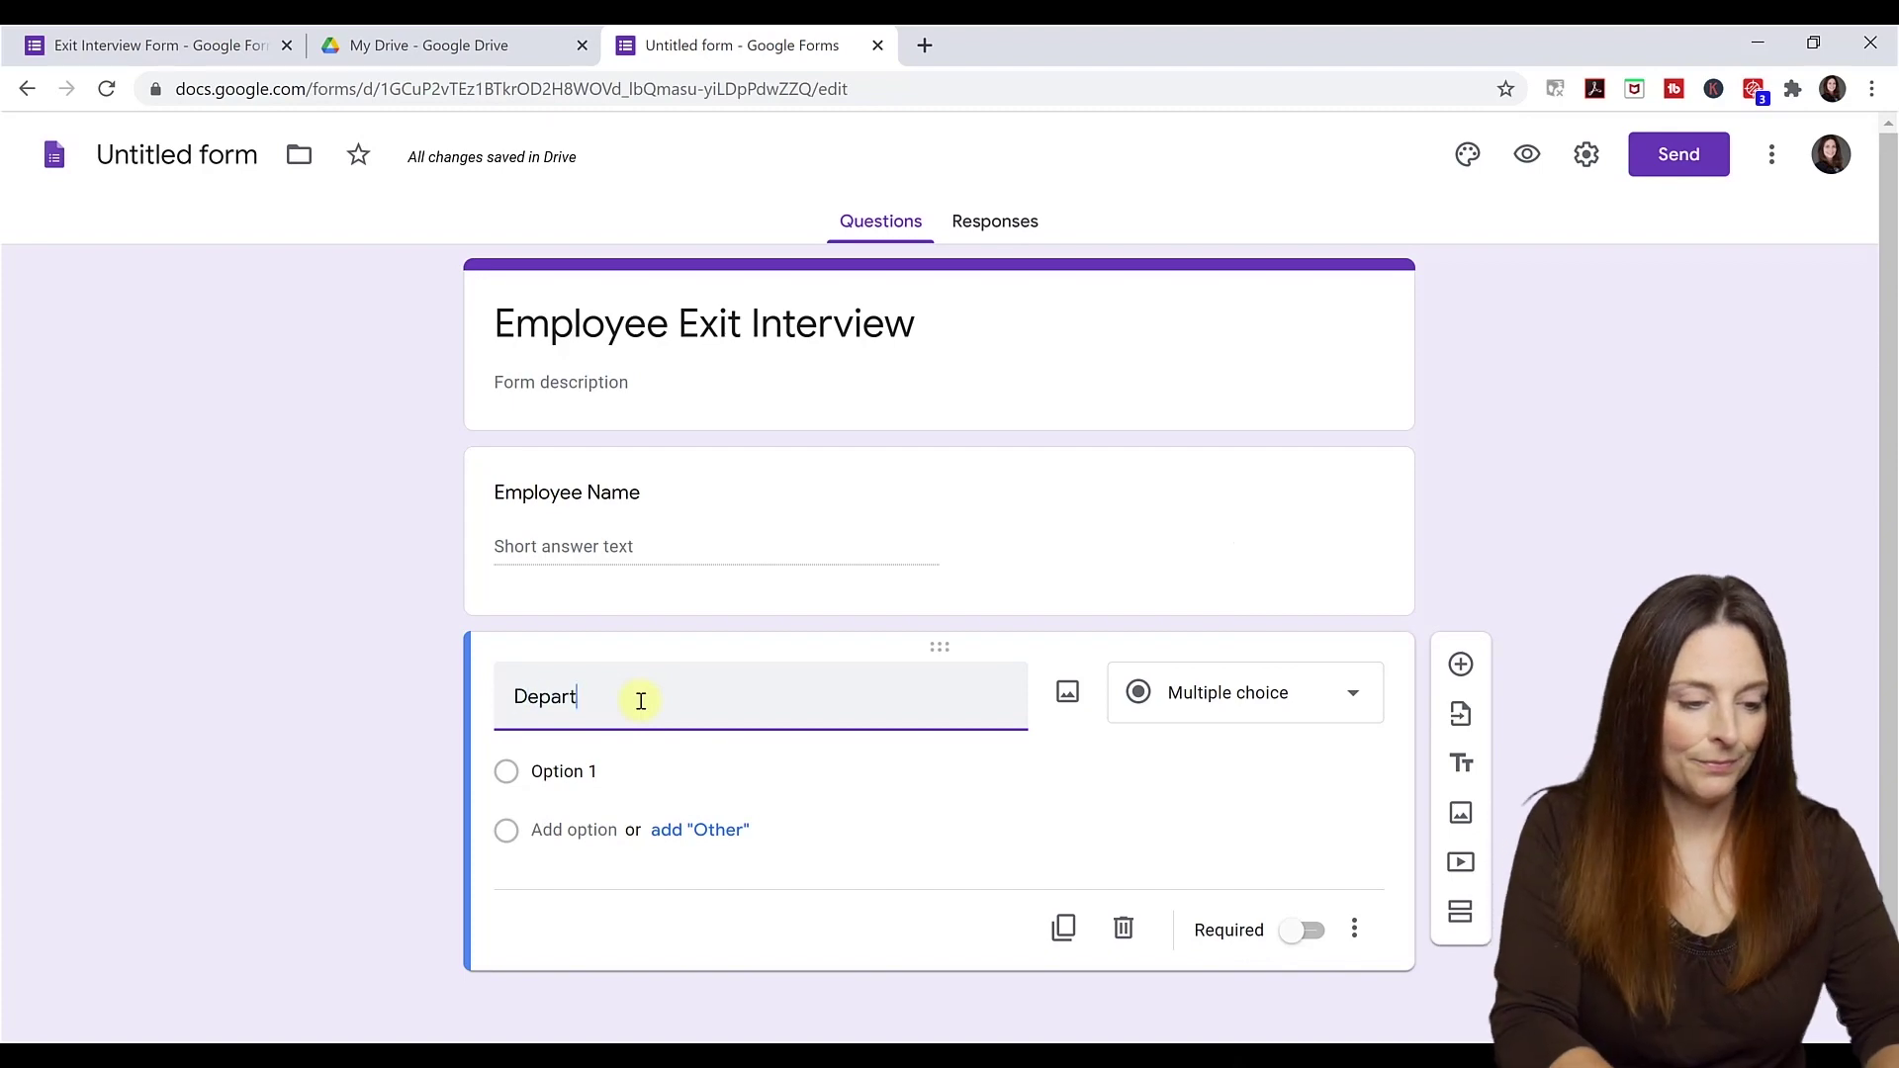
left_click(1363, 697)
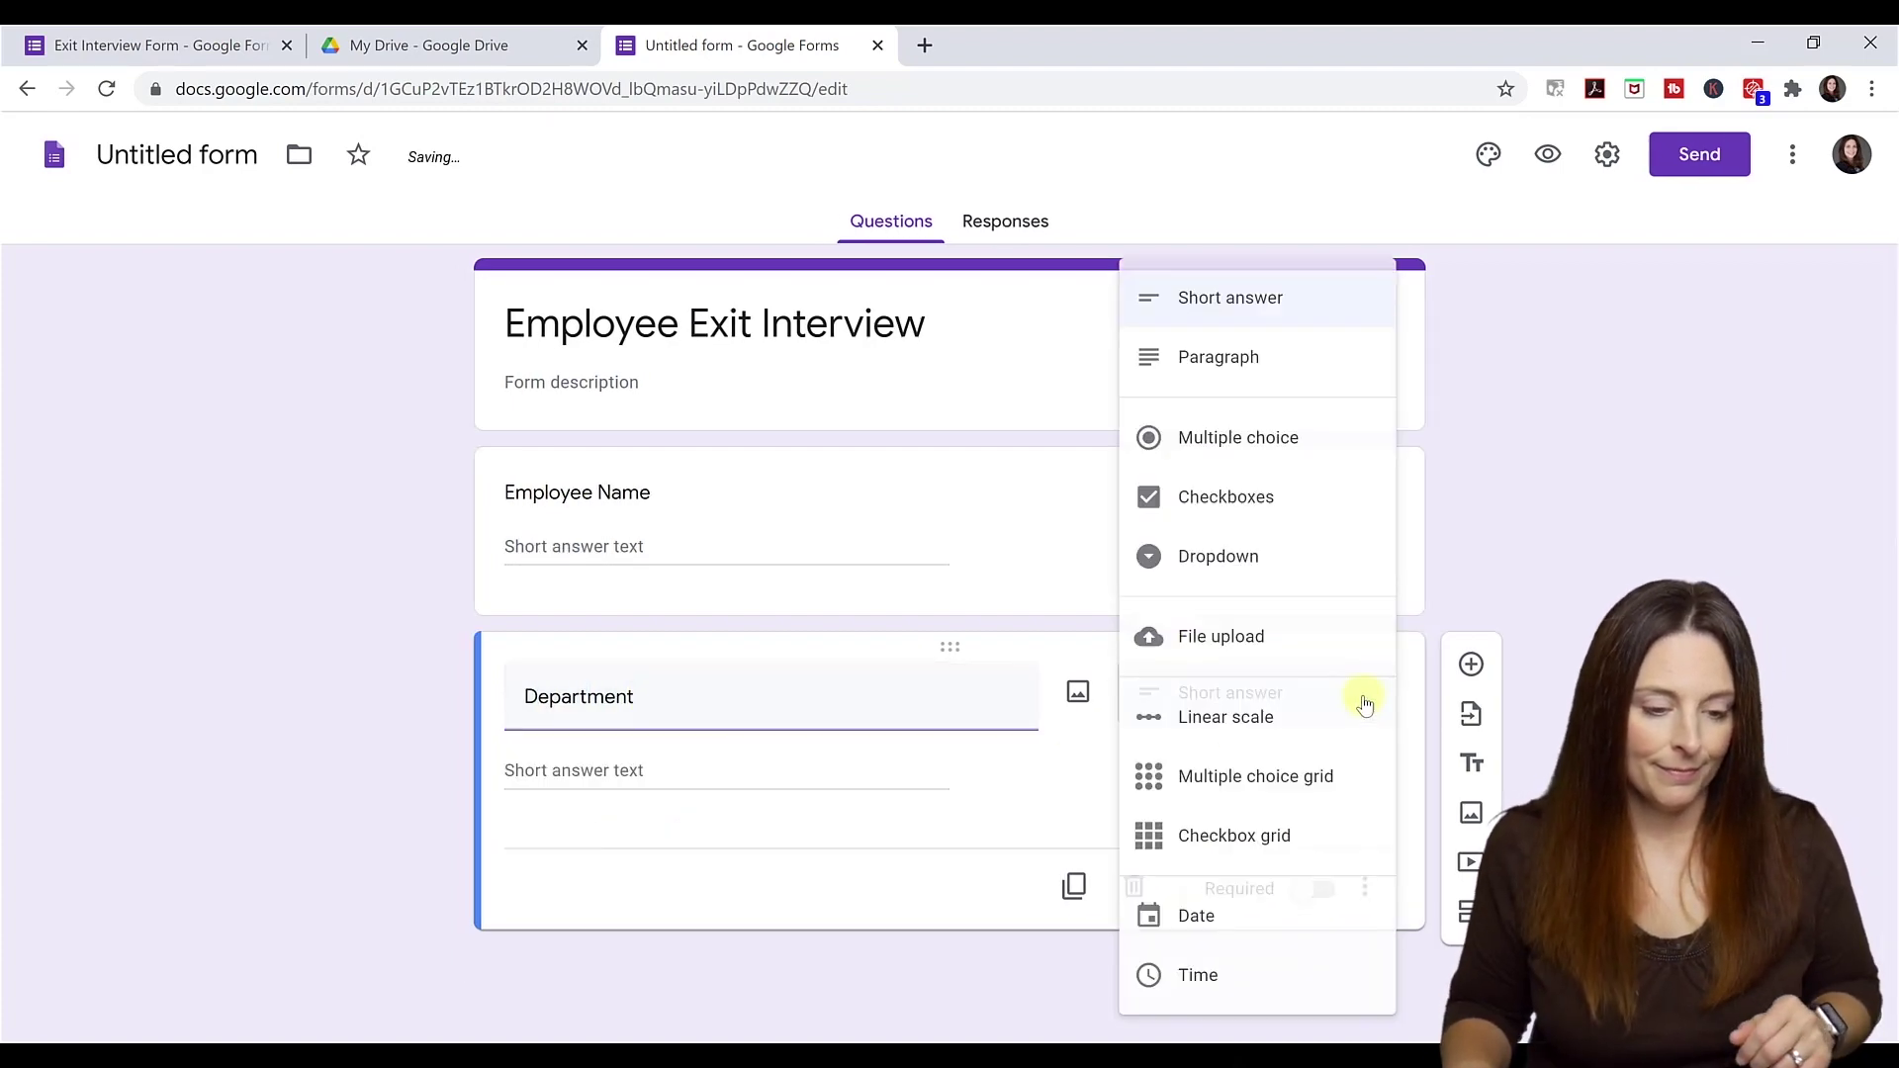
left_click(1351, 440)
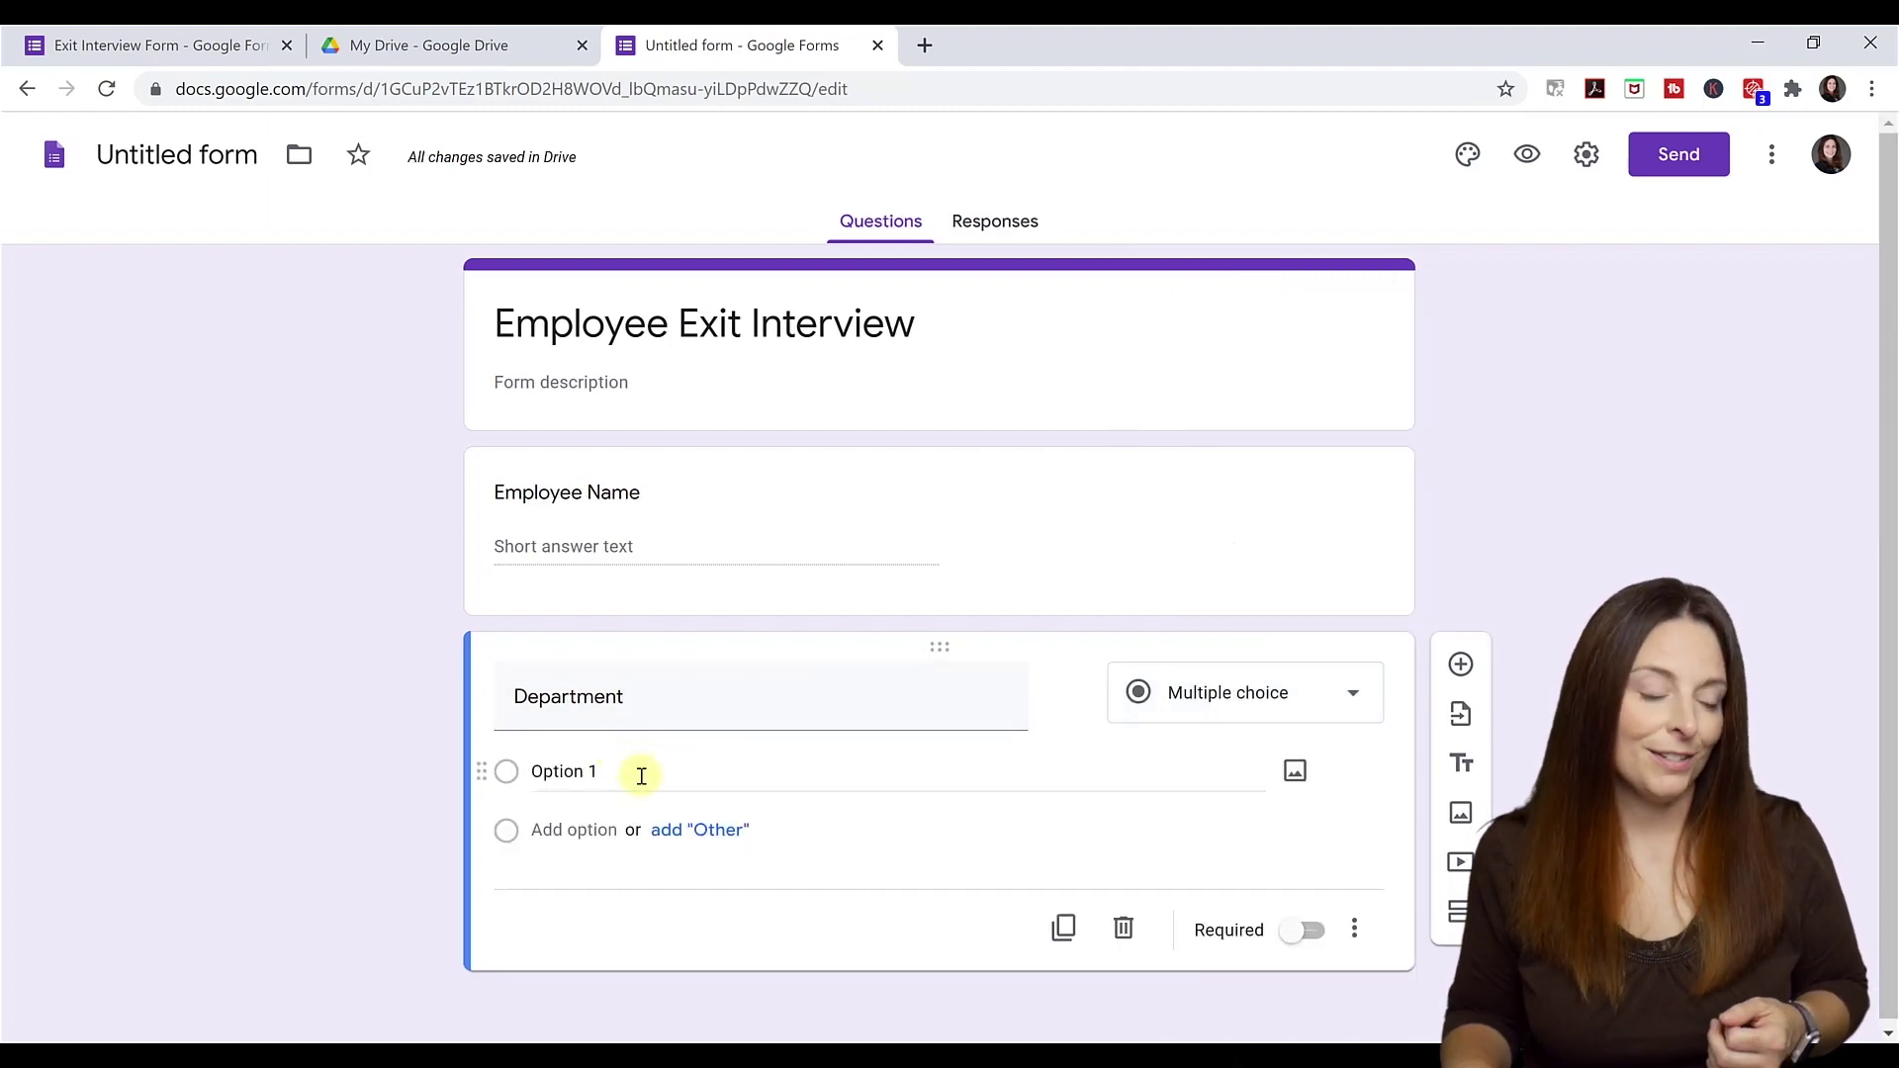
Step: Give Department the options Sales, Operations and Finance, and add a blank question below
left_click(642, 776)
type("Sales")
key("Return")
type("Opera")
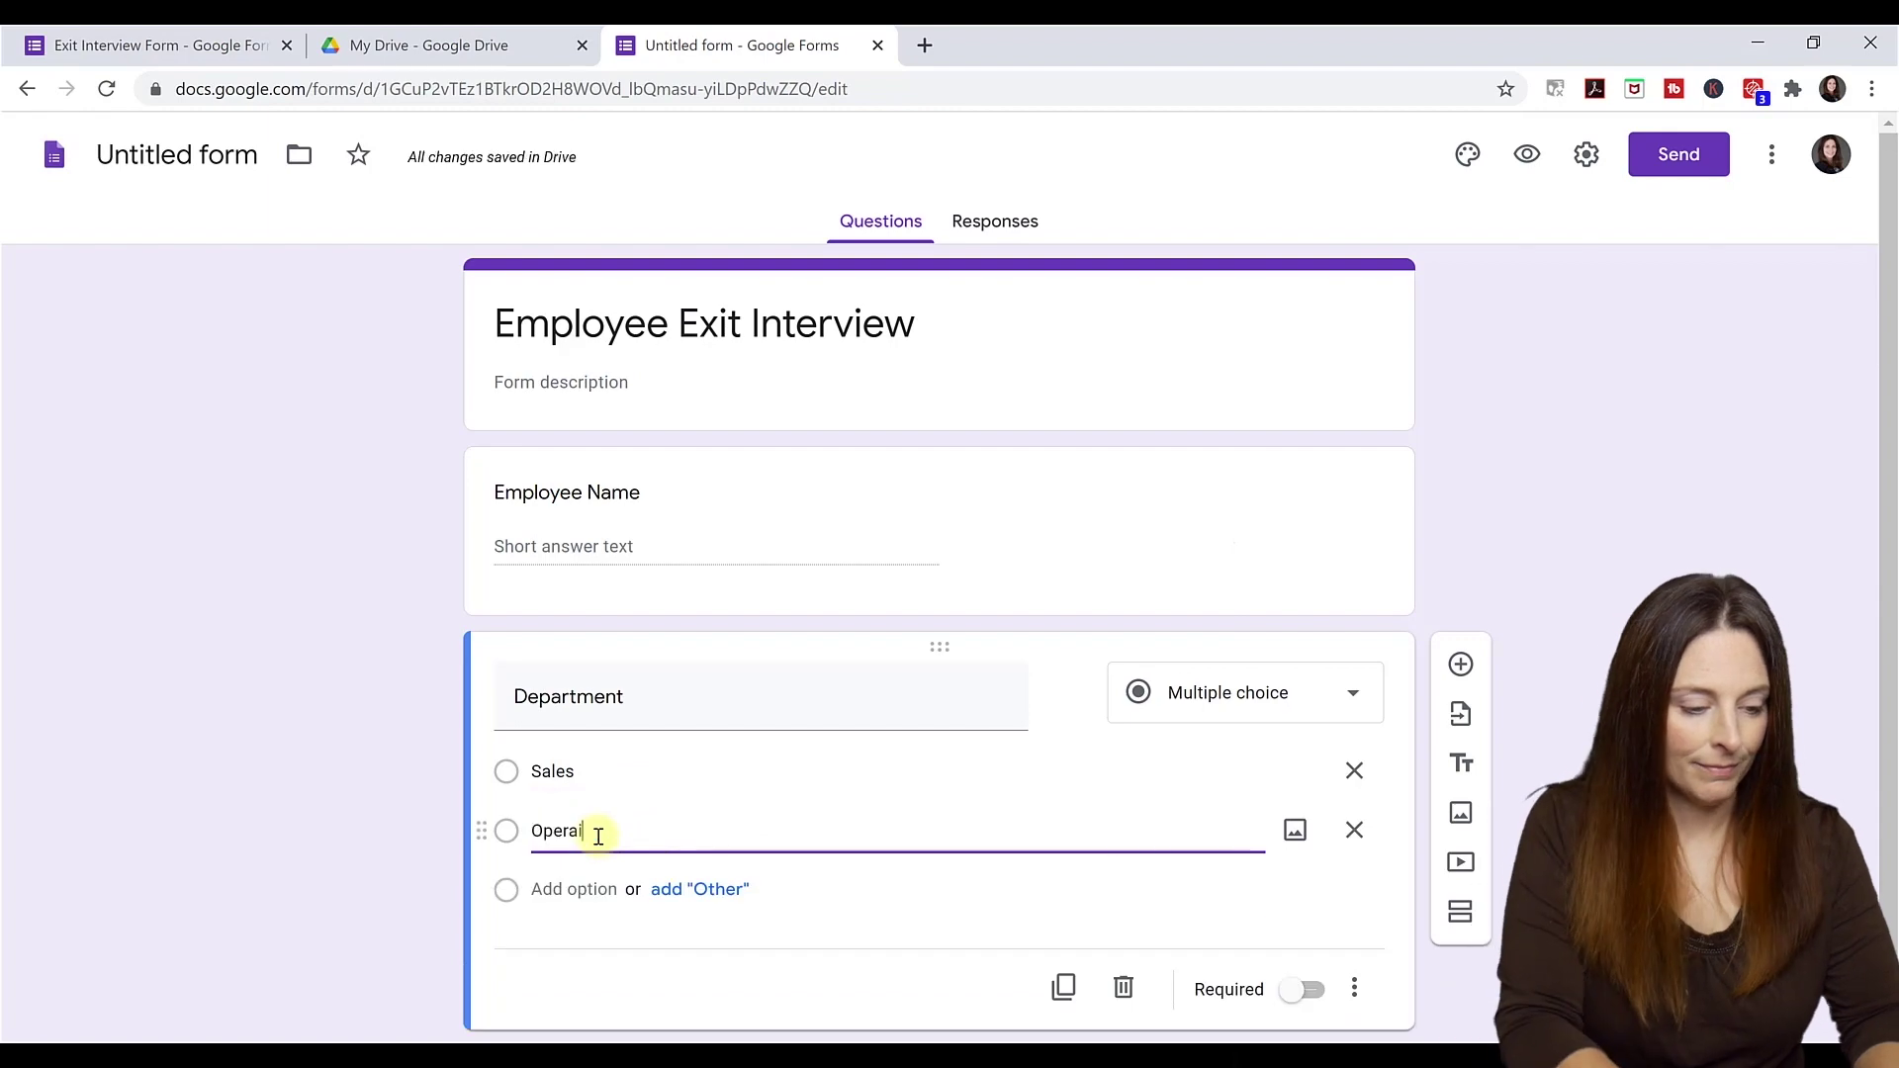
type("tions")
key("Return")
type("Finance")
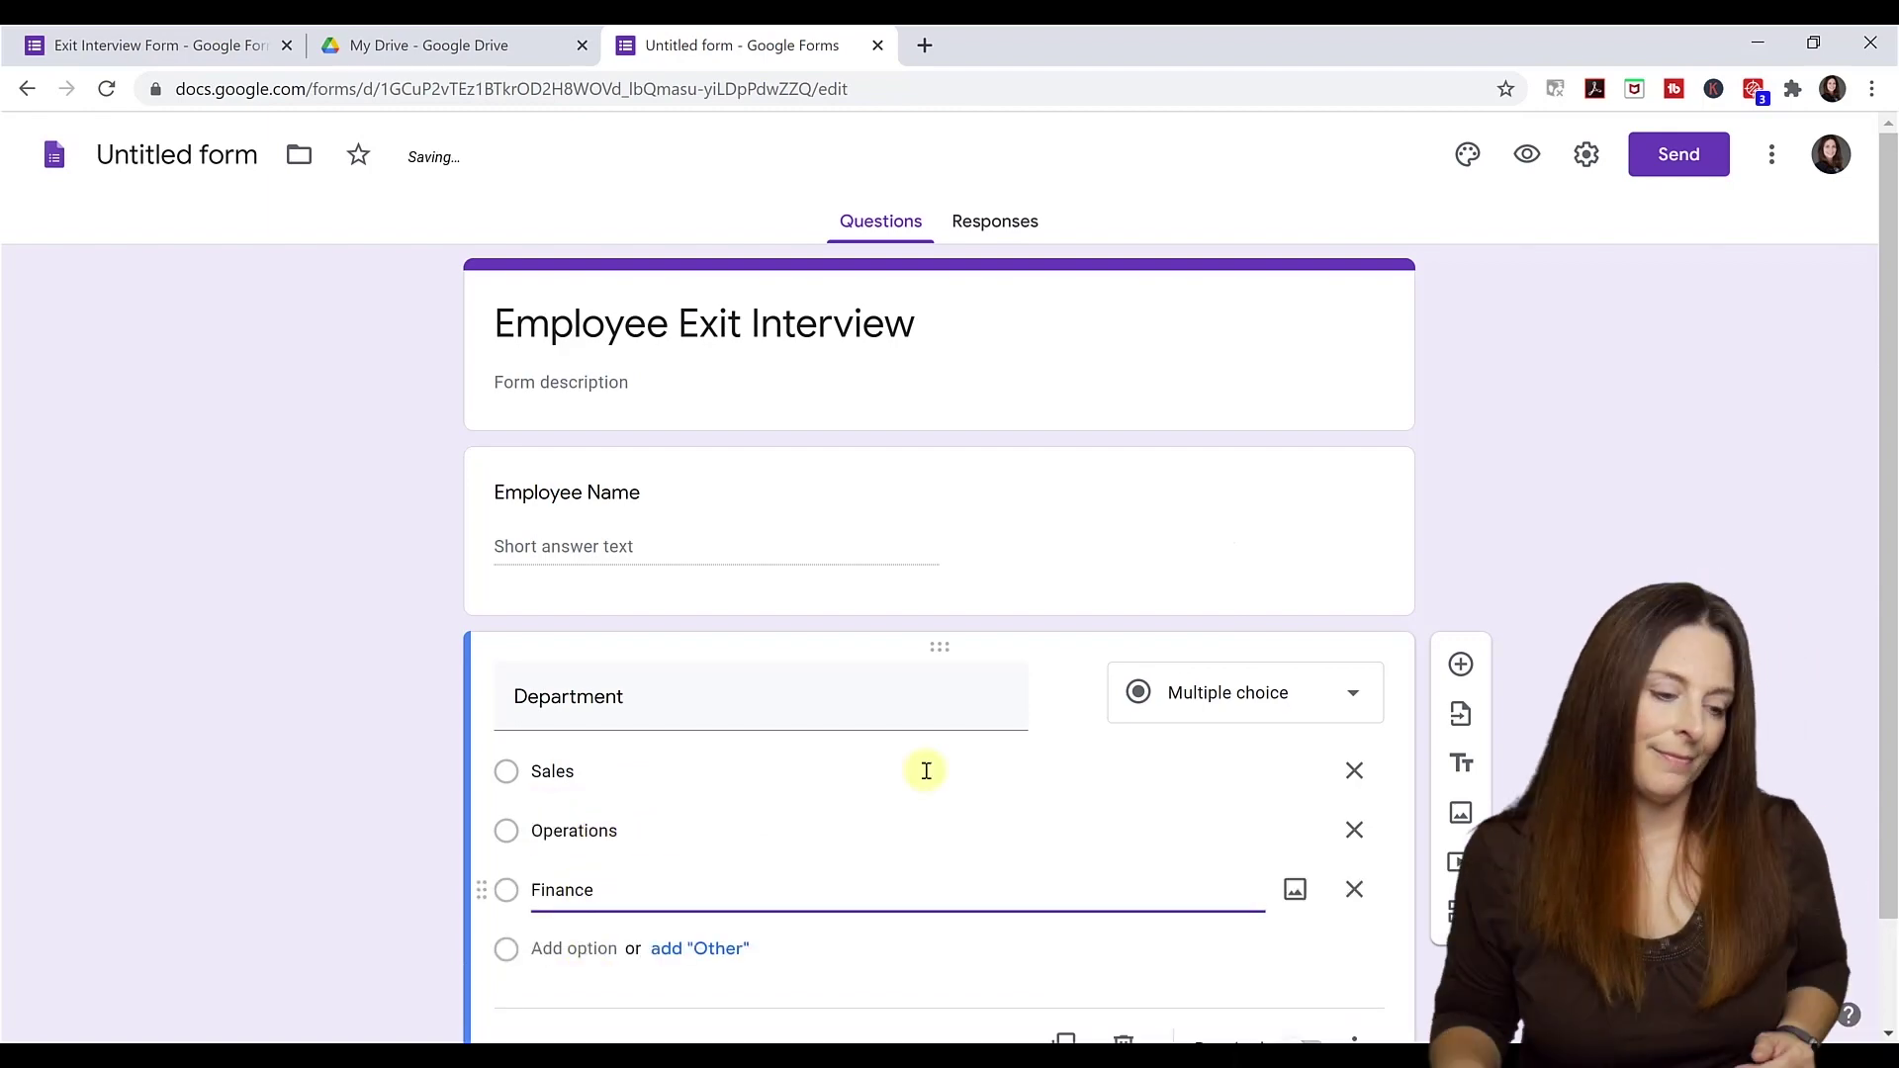
left_click(1461, 663)
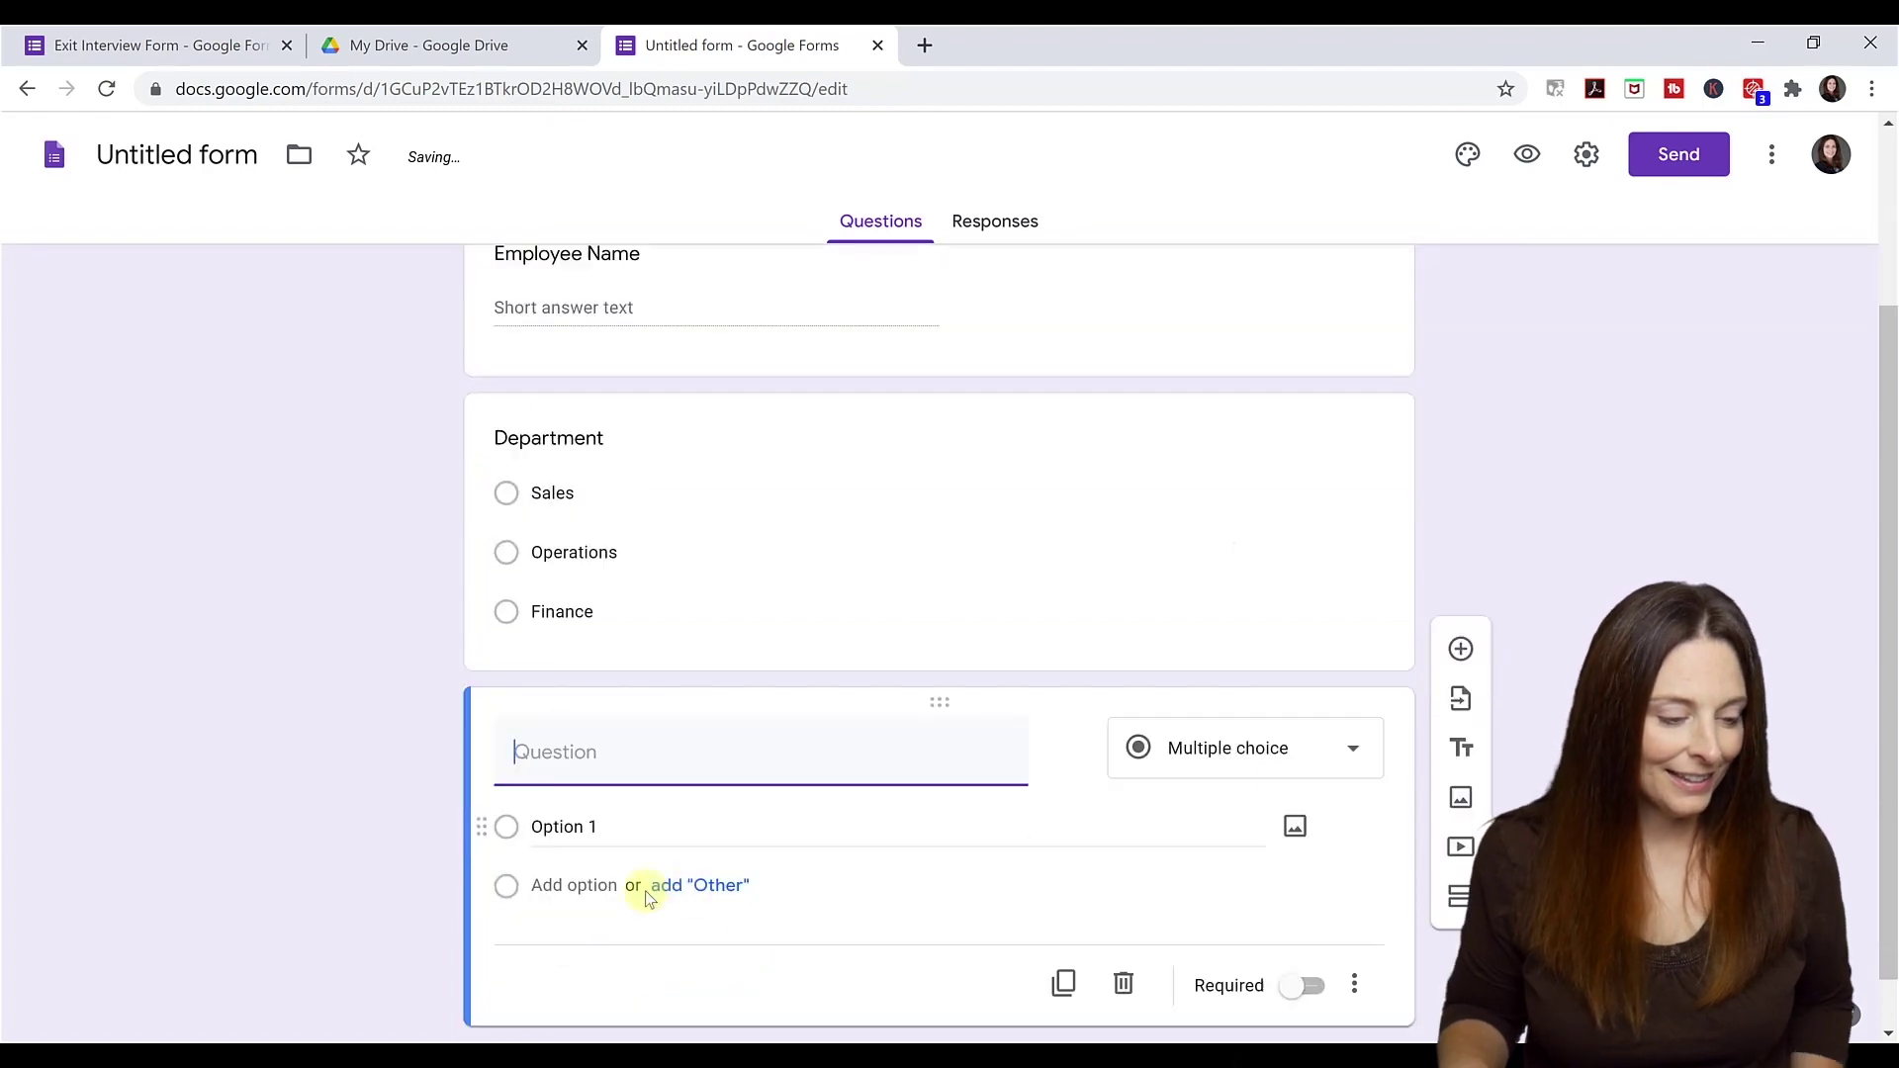
Step: Ask 'How satisfied are you with your benefits' on a 1–5 scale from Unsatisfied to Very Satisfied
type("How satisfied are you with your benefits")
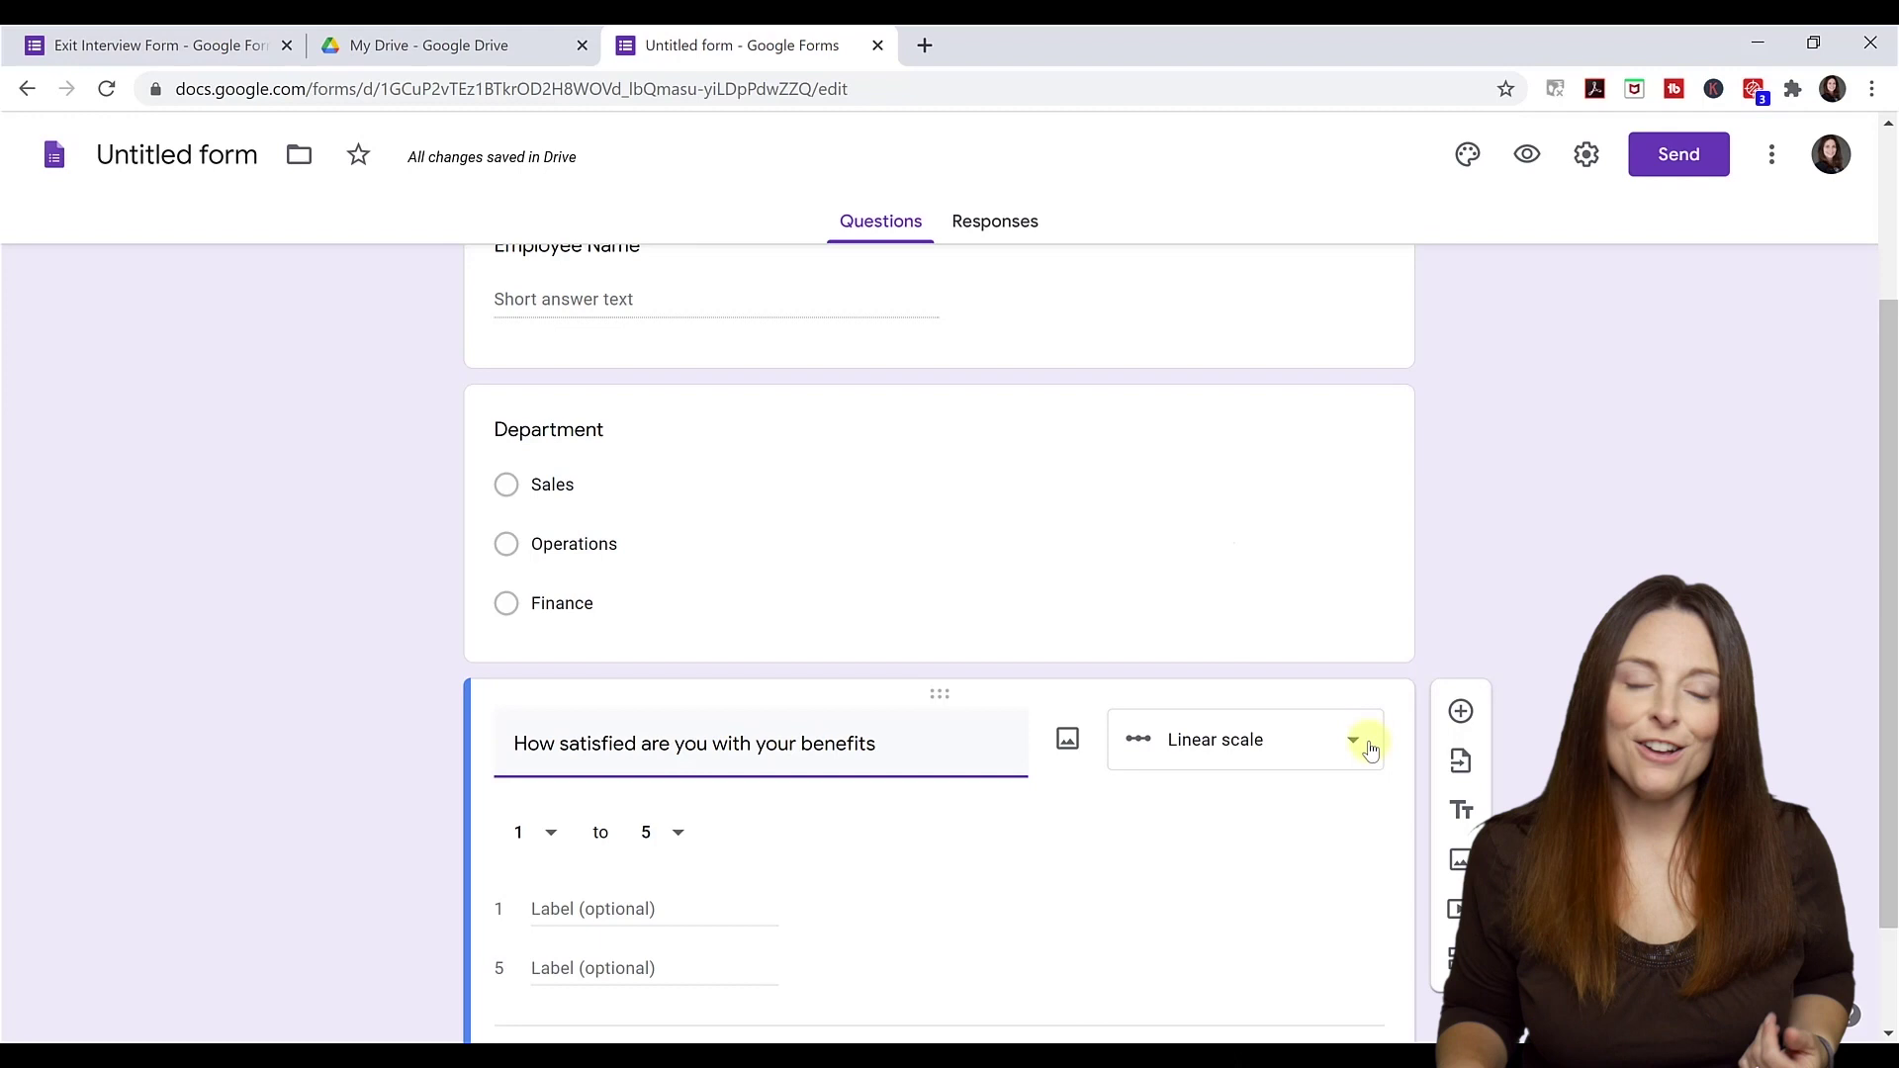
left_click(651, 911)
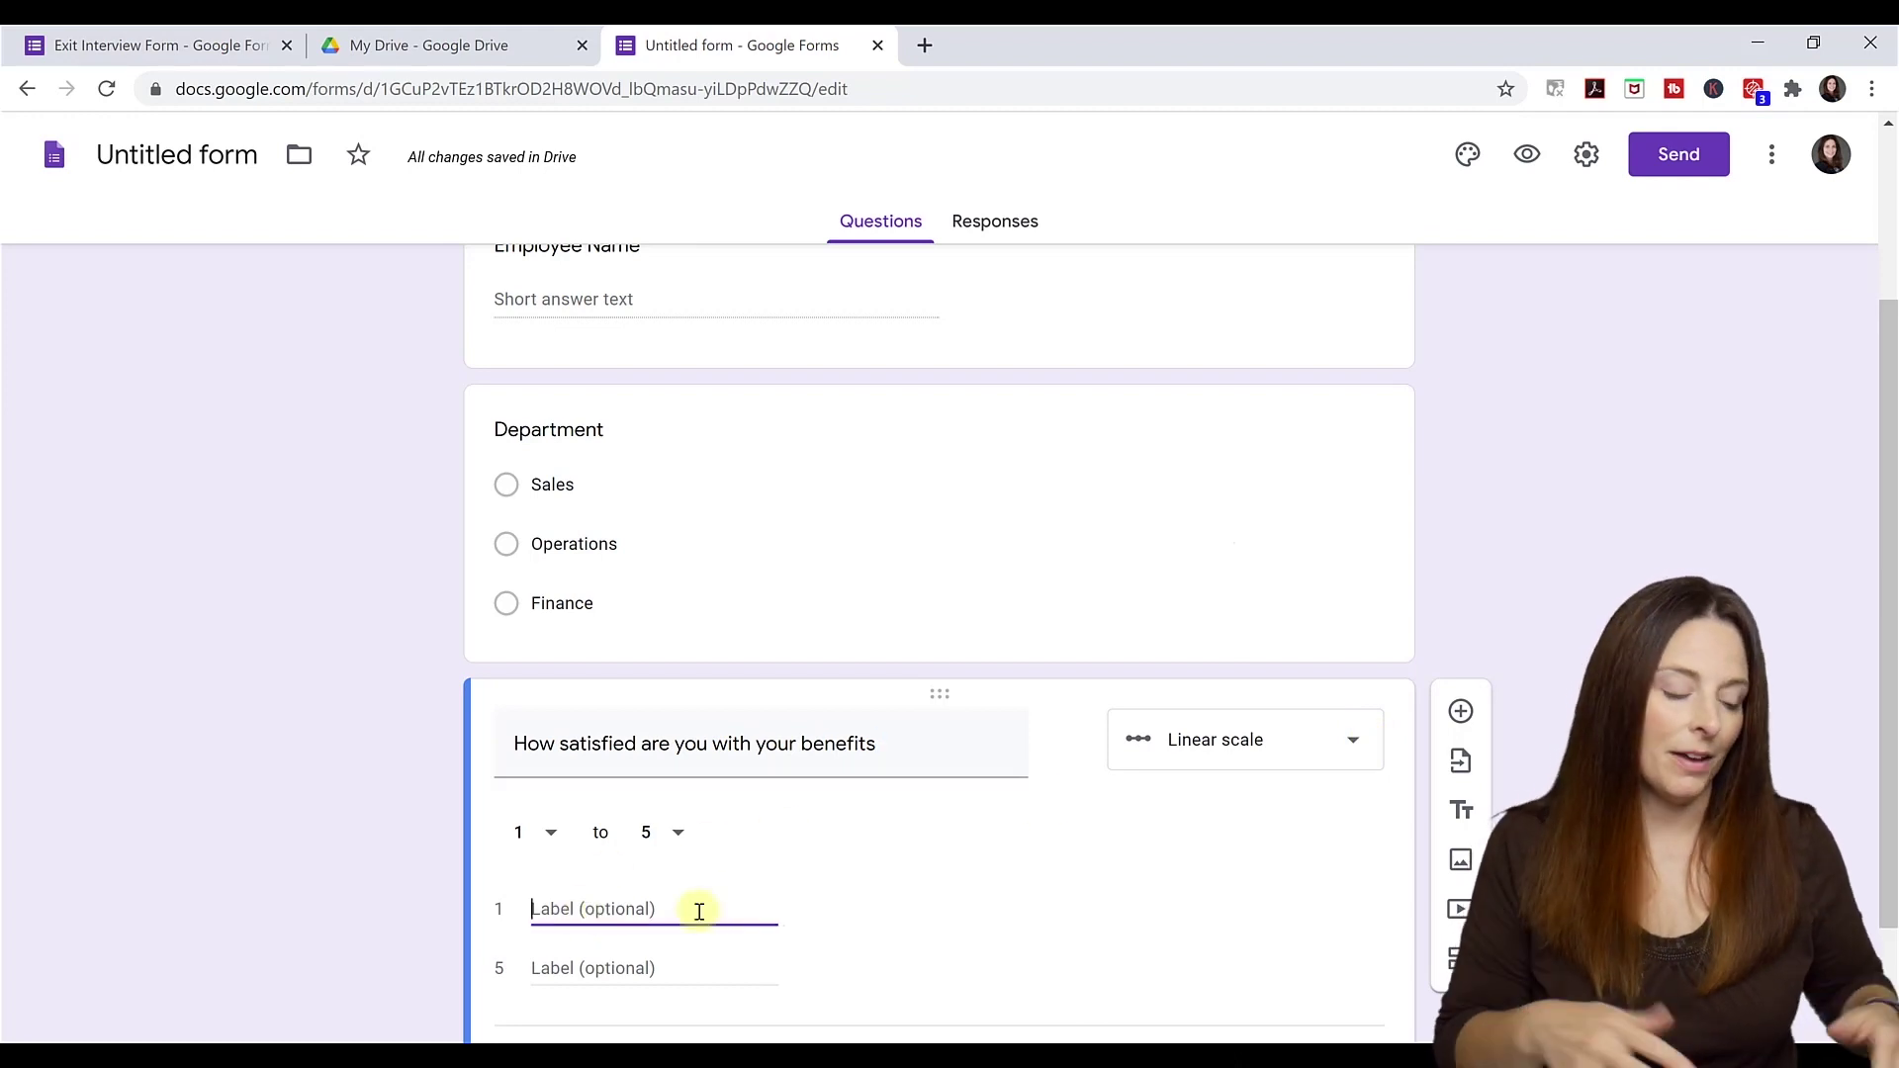
type("Unsatisfied")
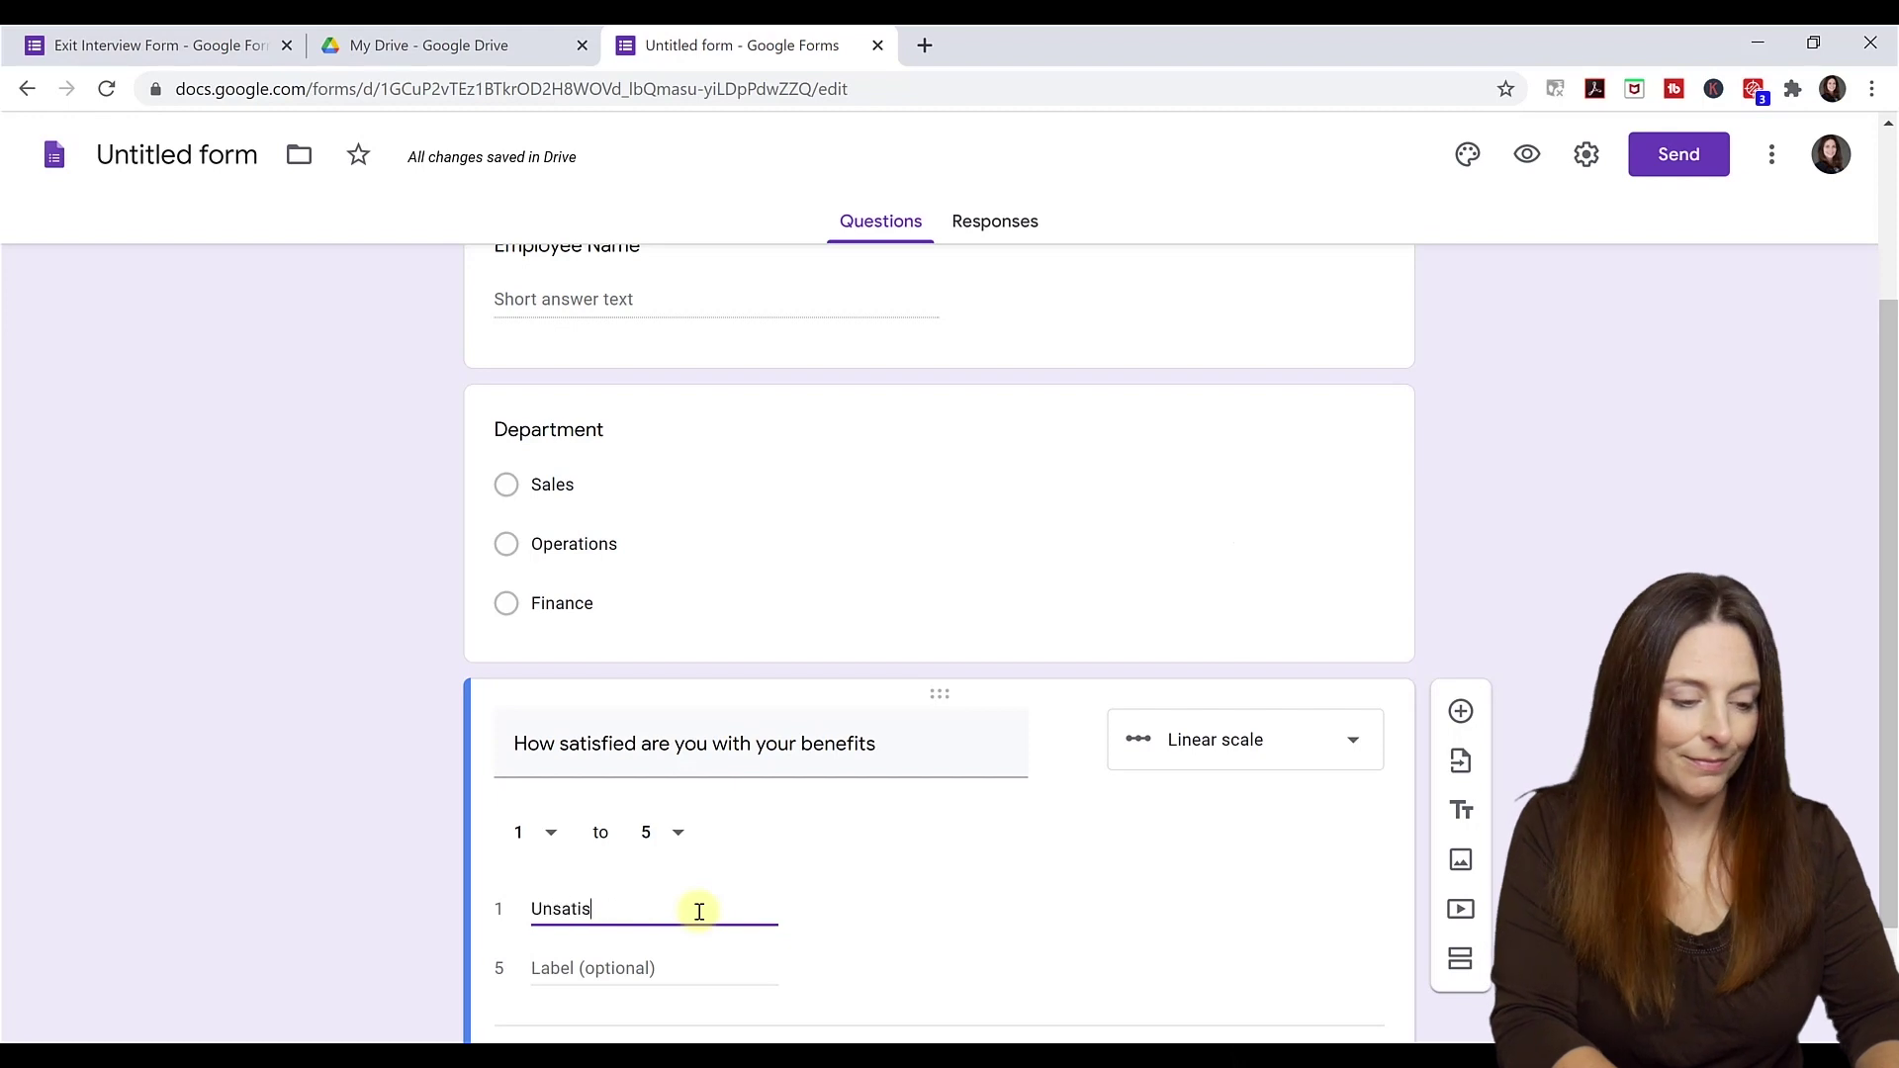
left_click(551, 966)
type("Very Satisfied")
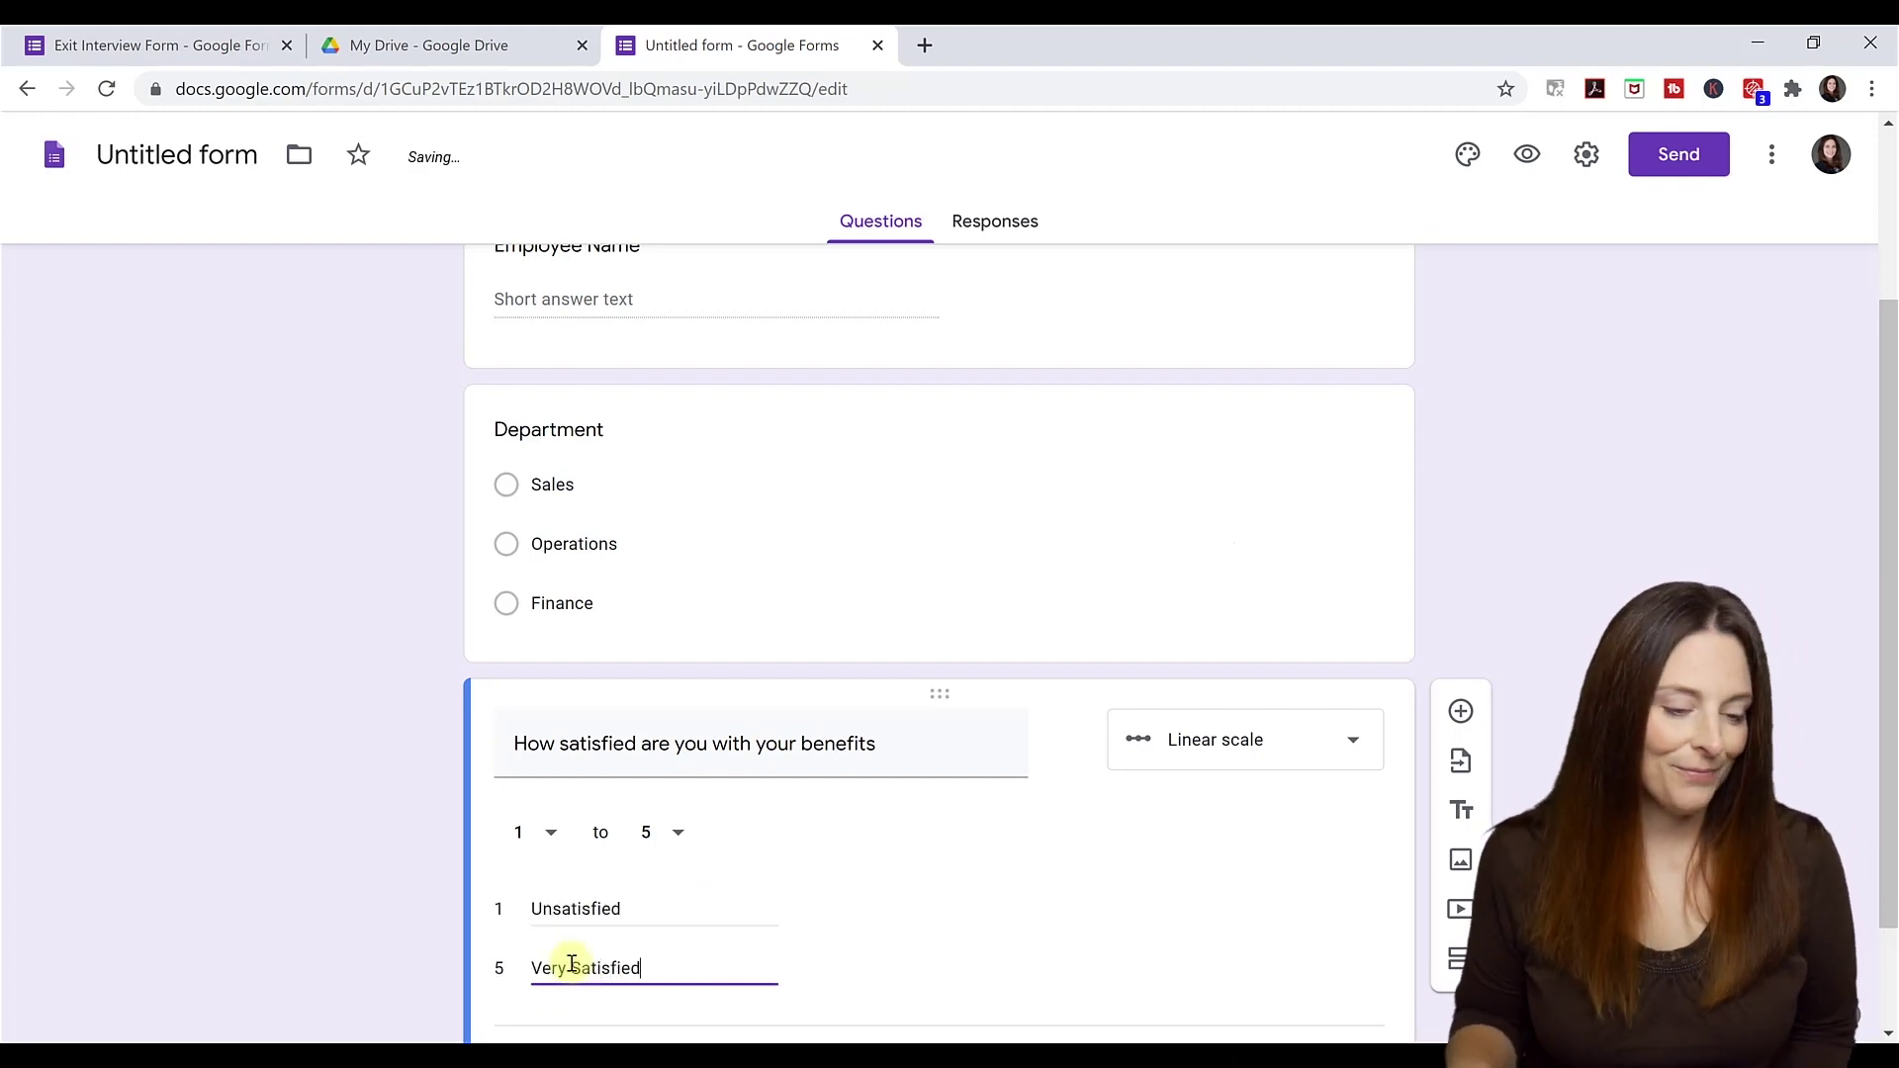
scroll(1135, 890, "up", 3)
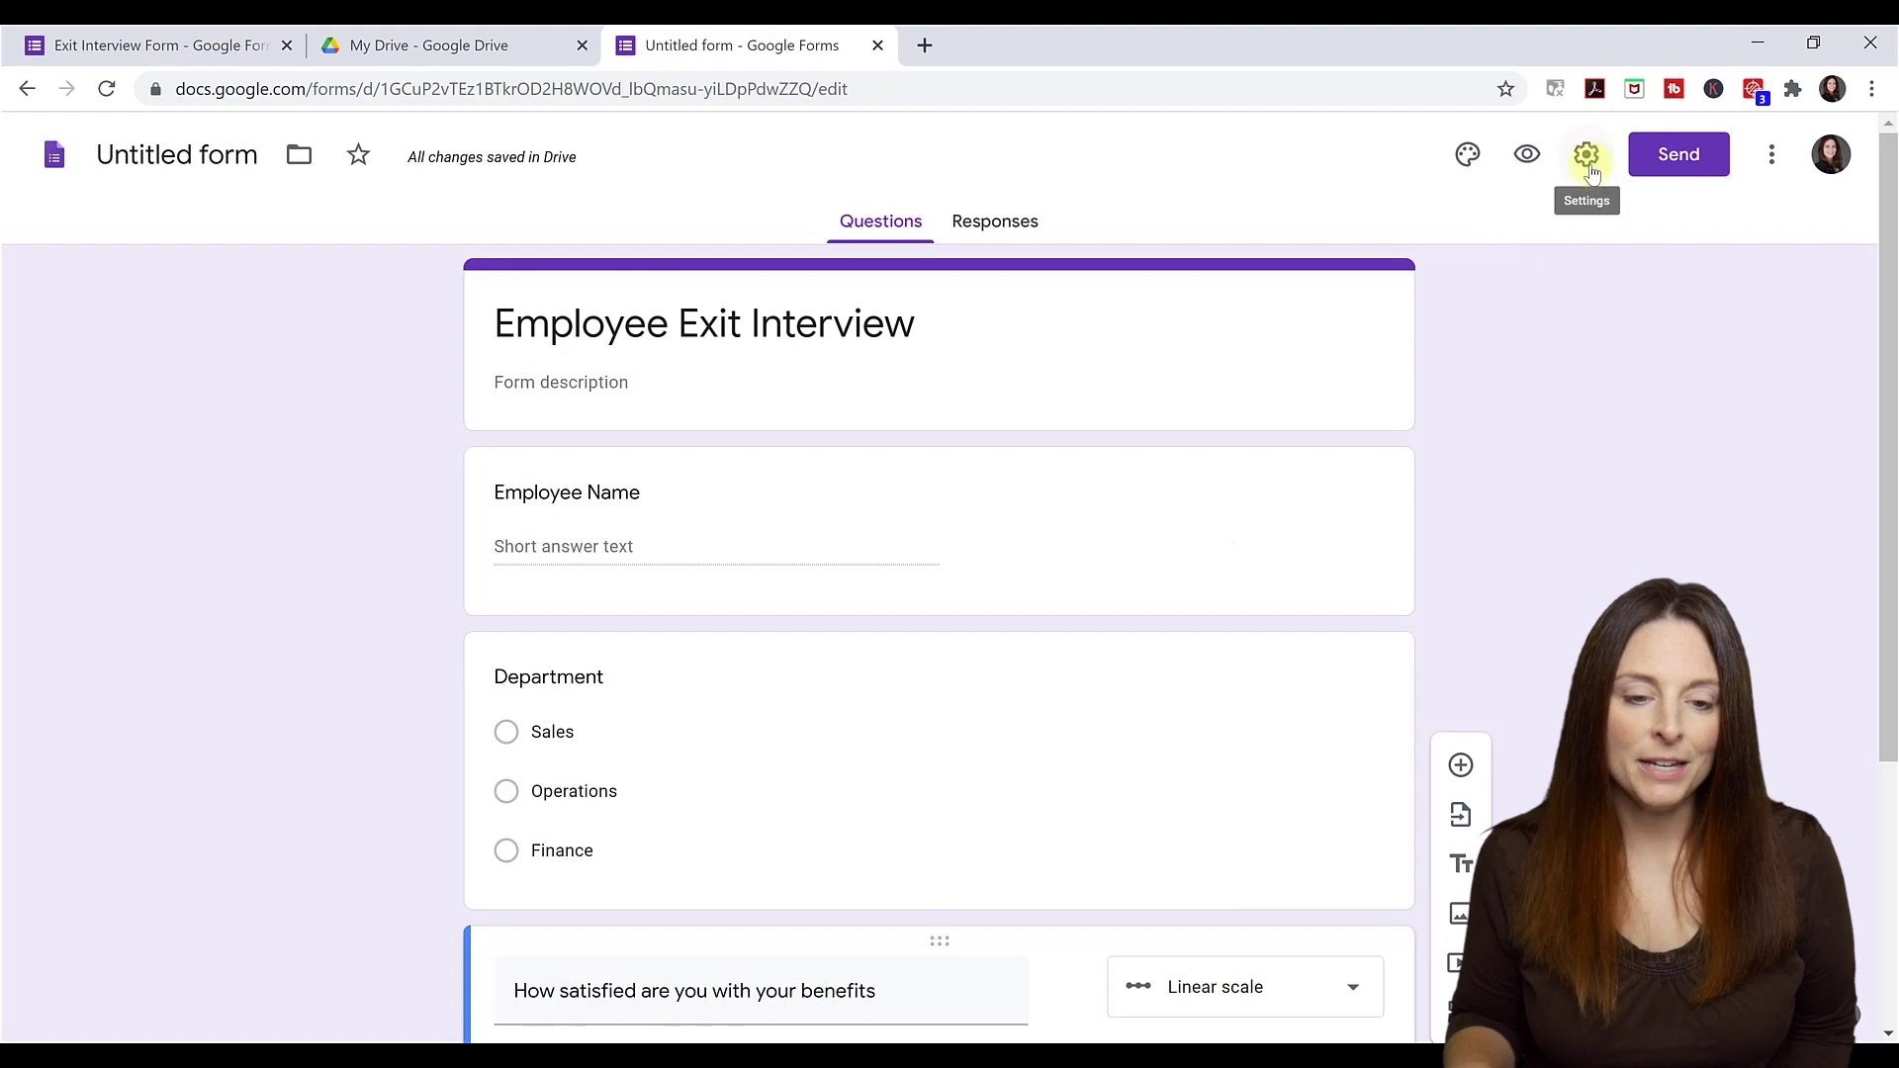
Step: Apply a blue theme colour, try the Playful font, then revert to the Basic font
left_click(1468, 158)
left_click(1686, 540)
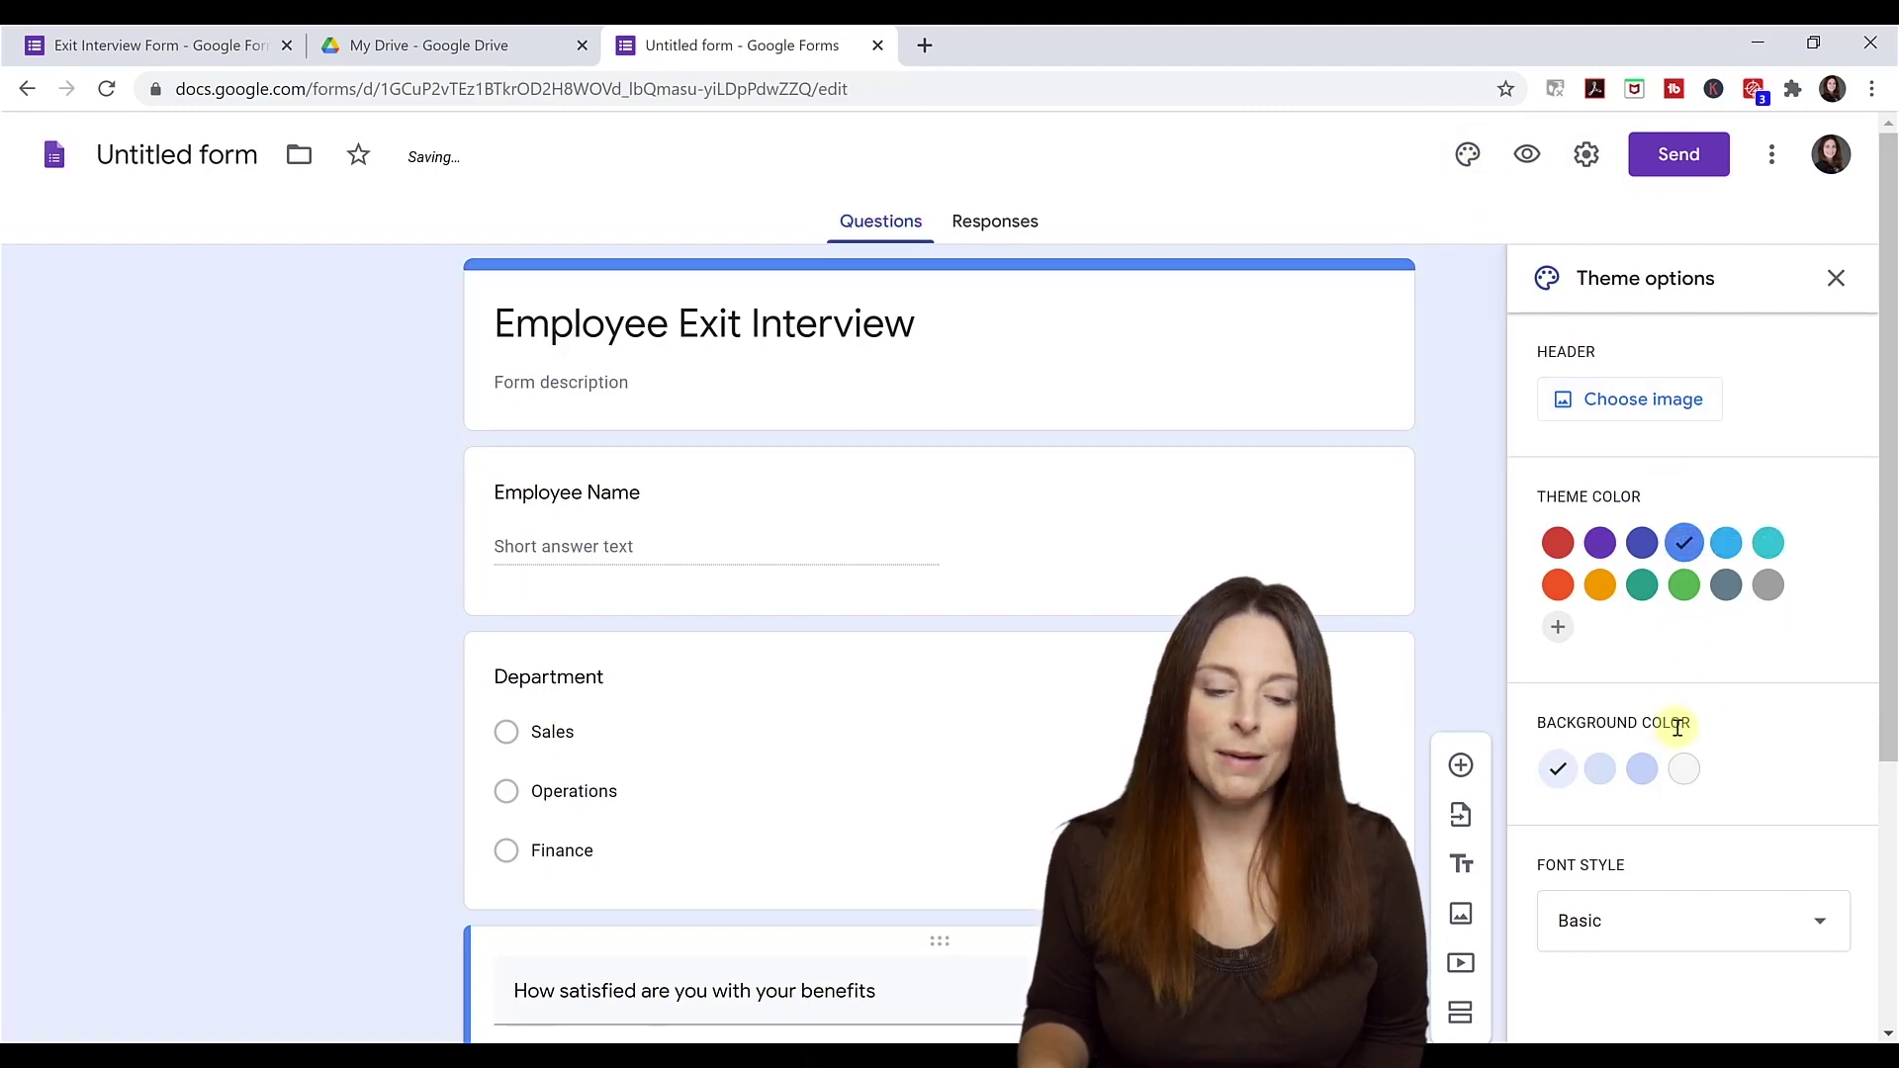
left_click(1818, 922)
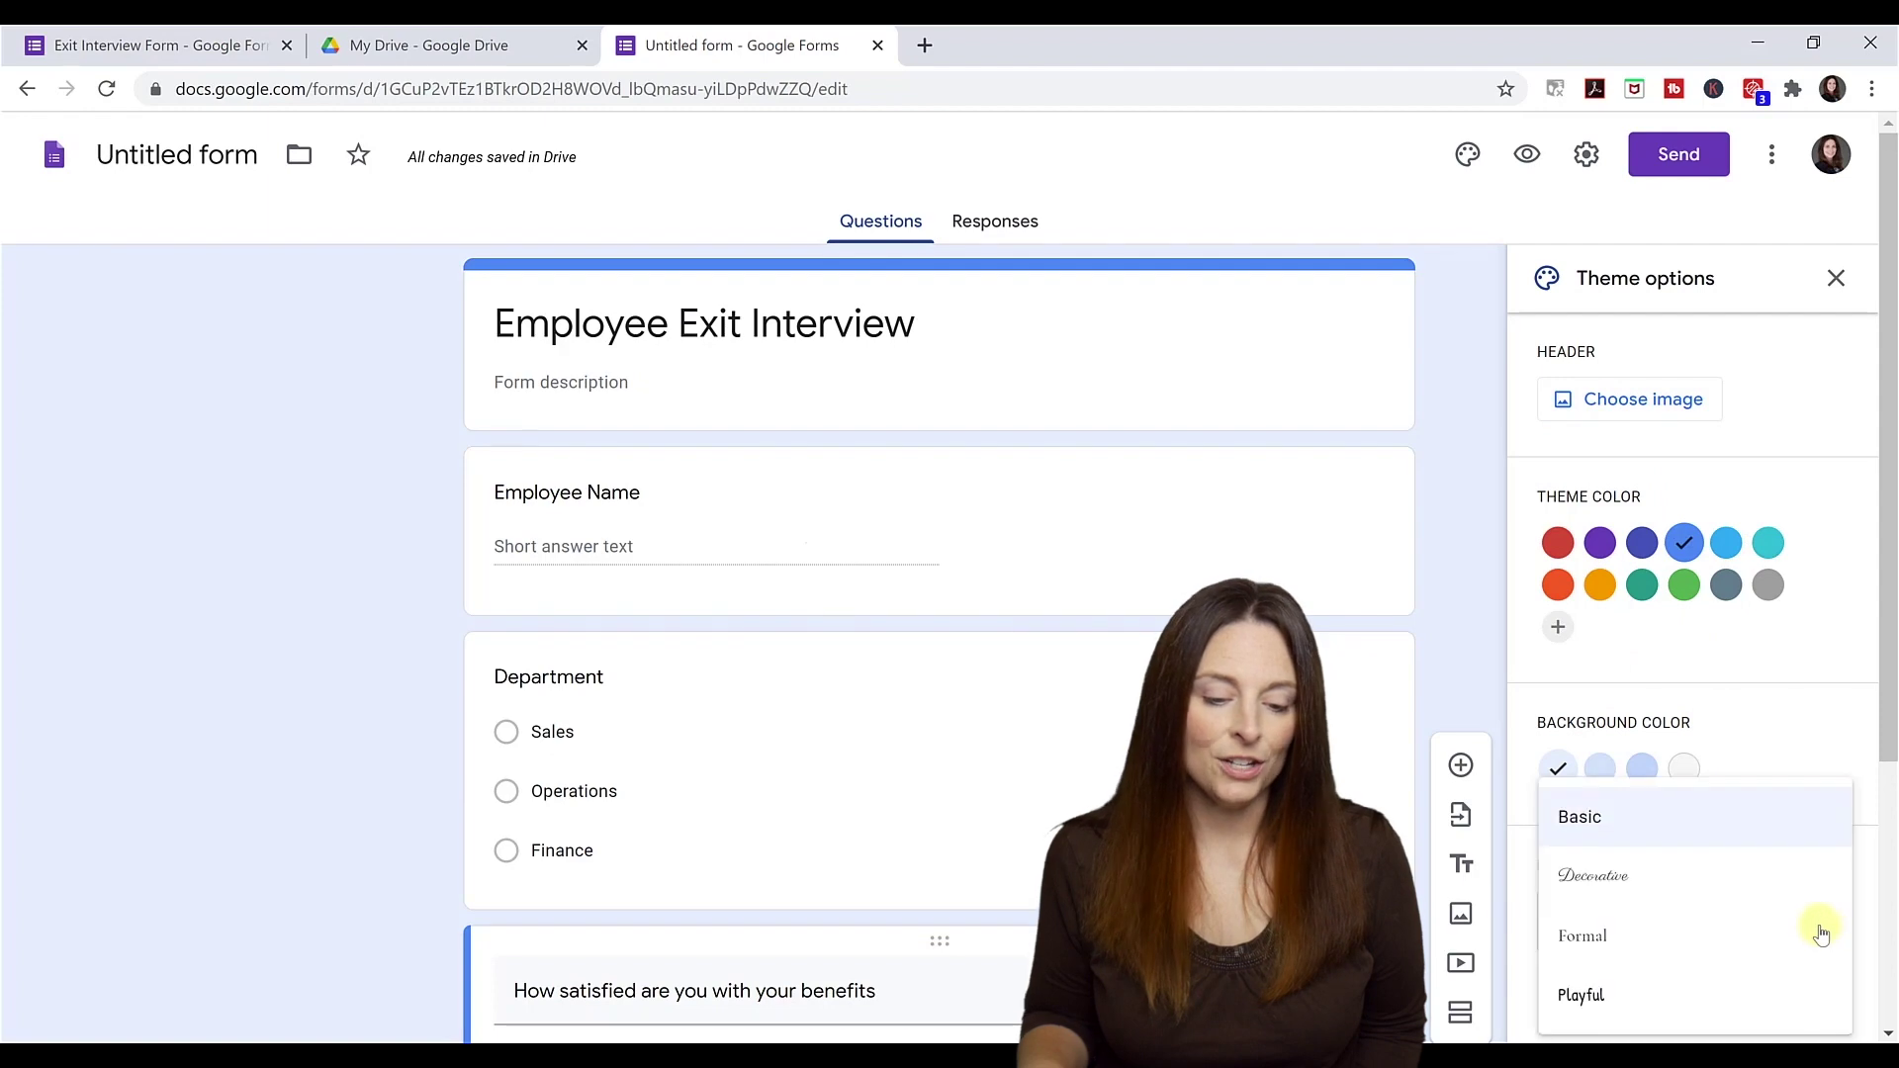
left_click(1649, 994)
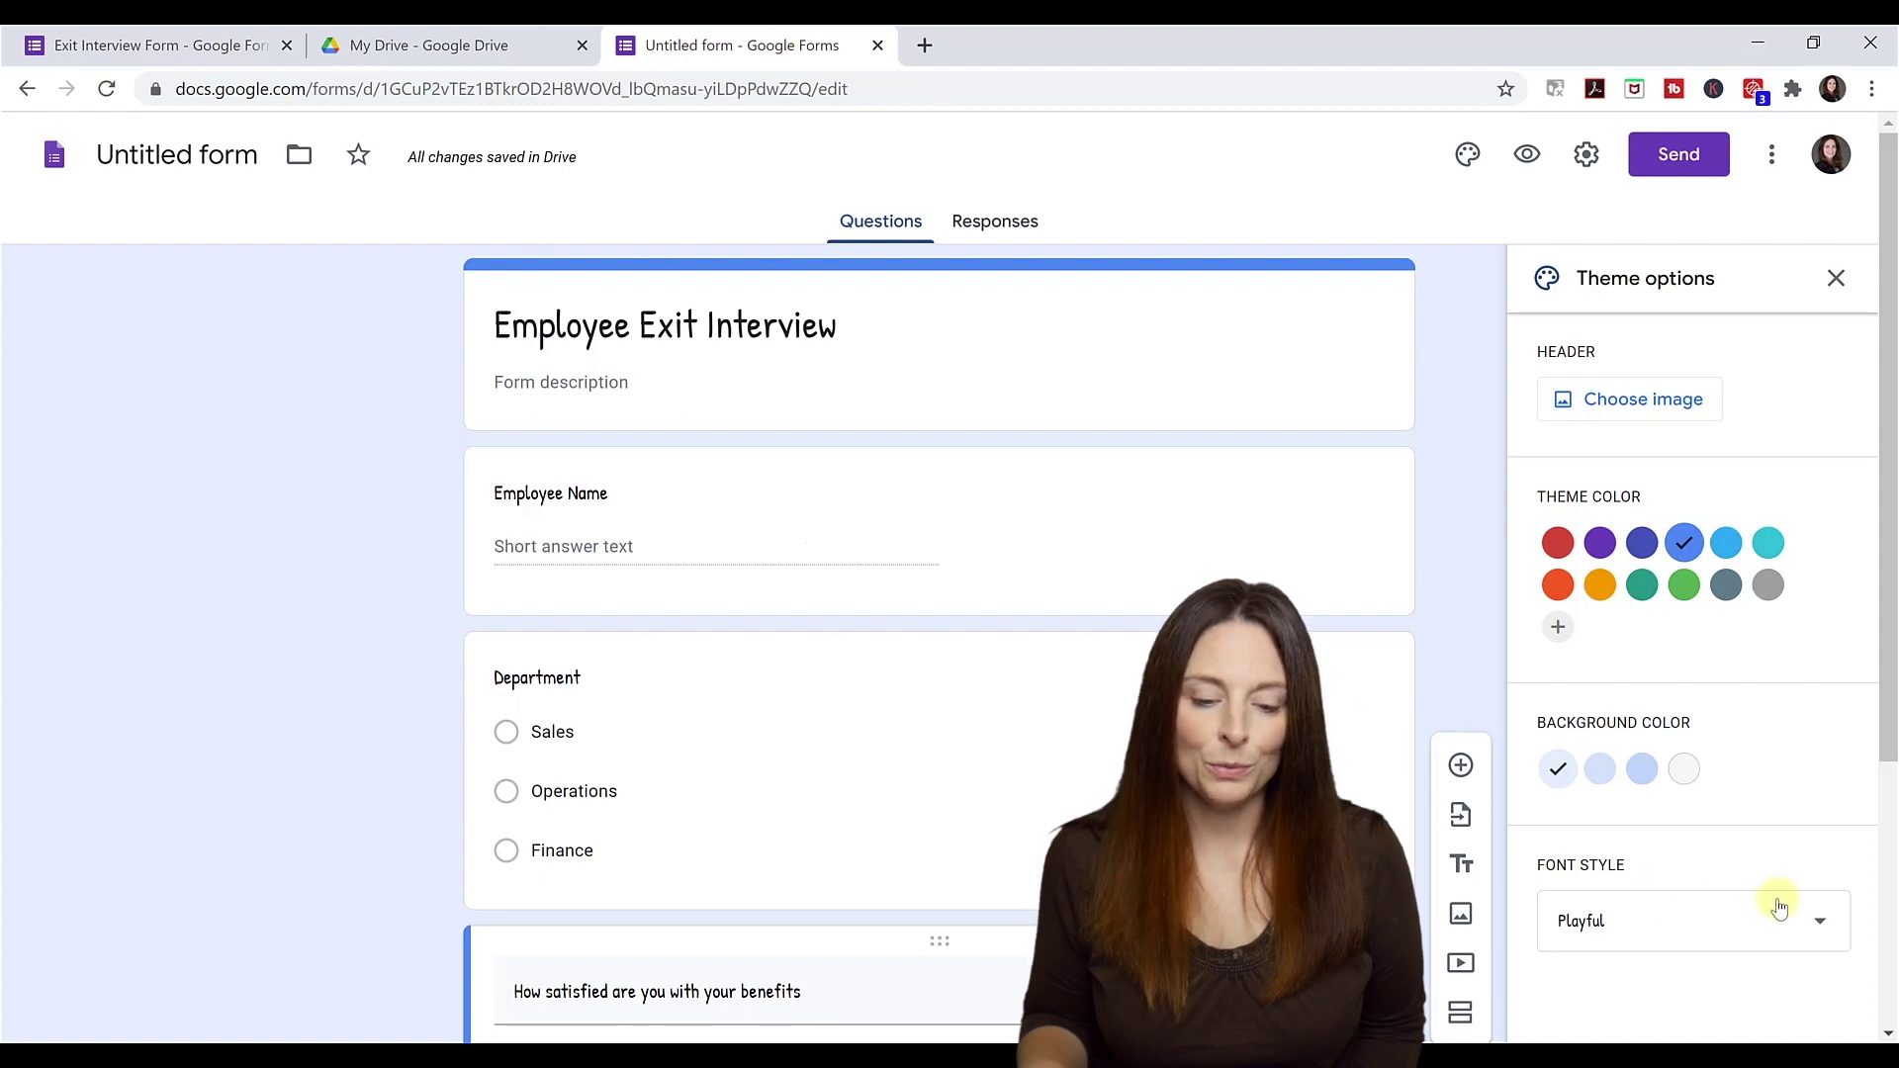
left_click(1820, 925)
left_click(1636, 767)
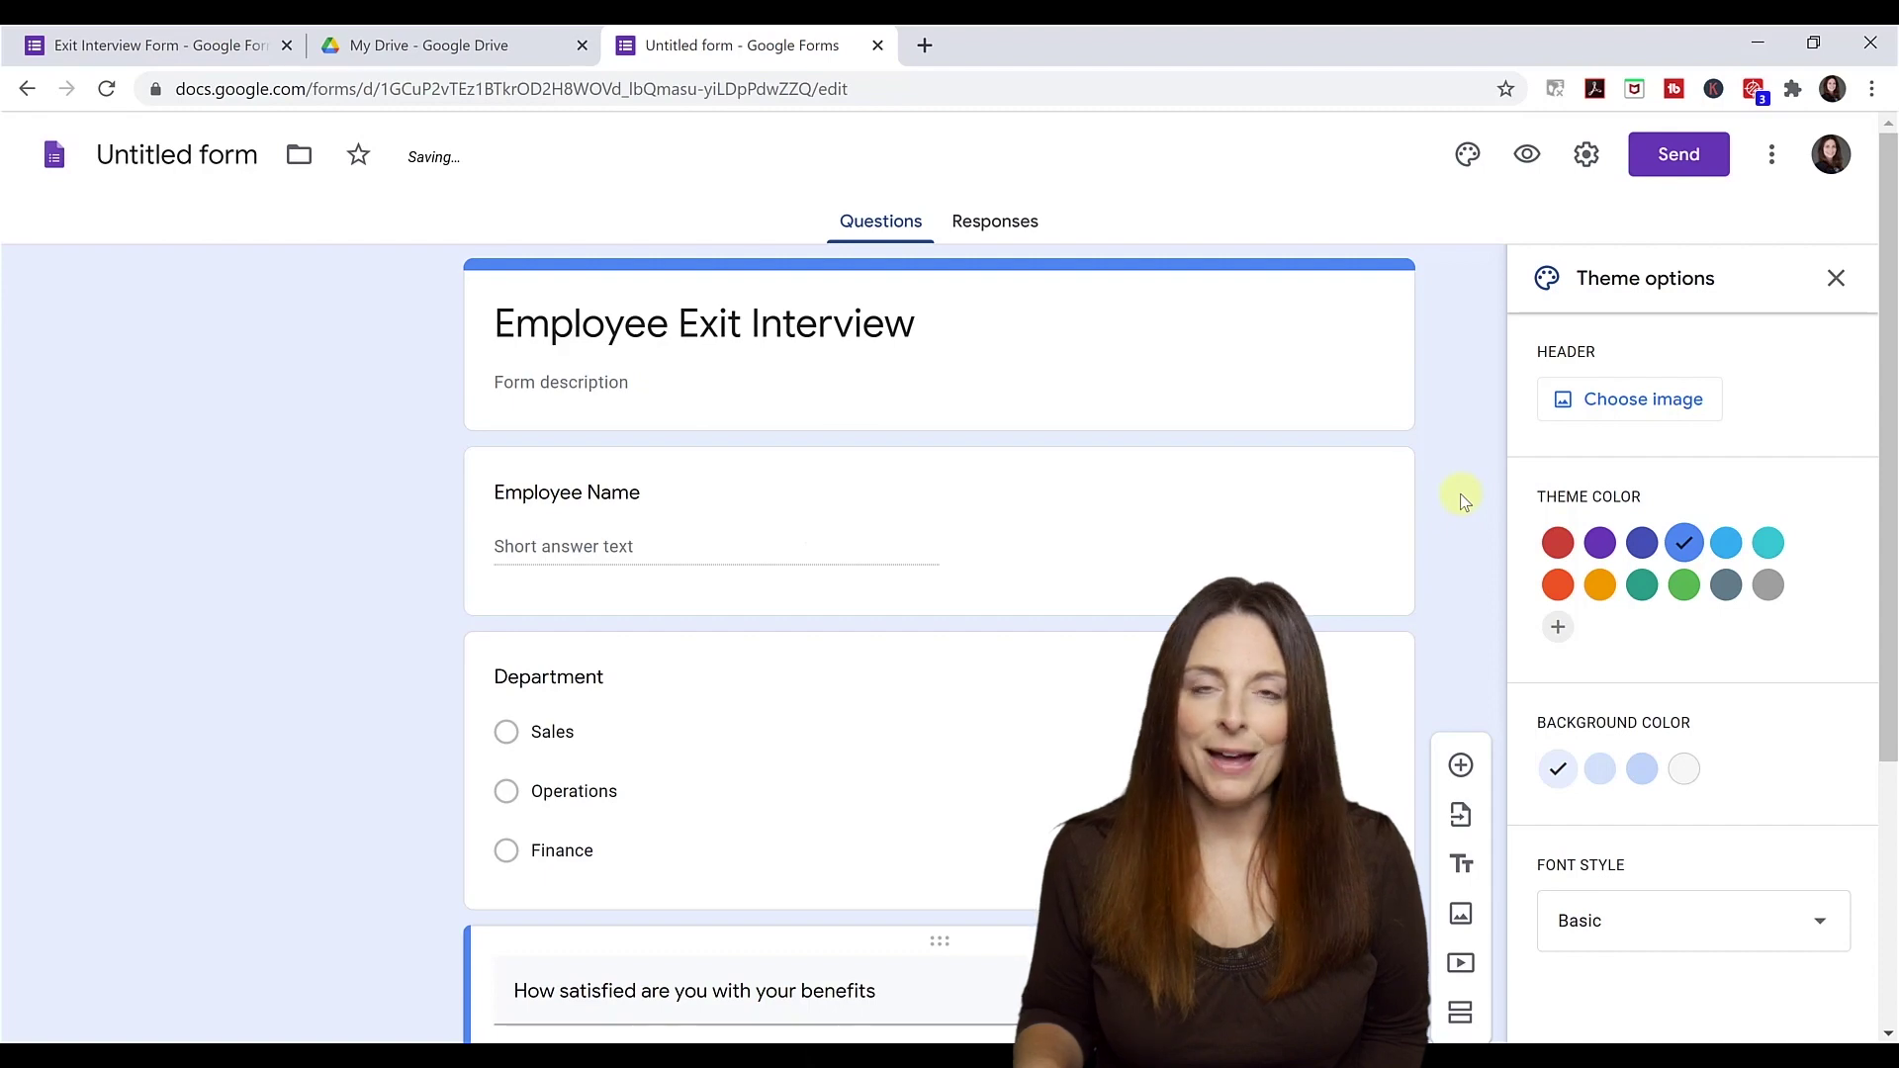
left_click(1837, 281)
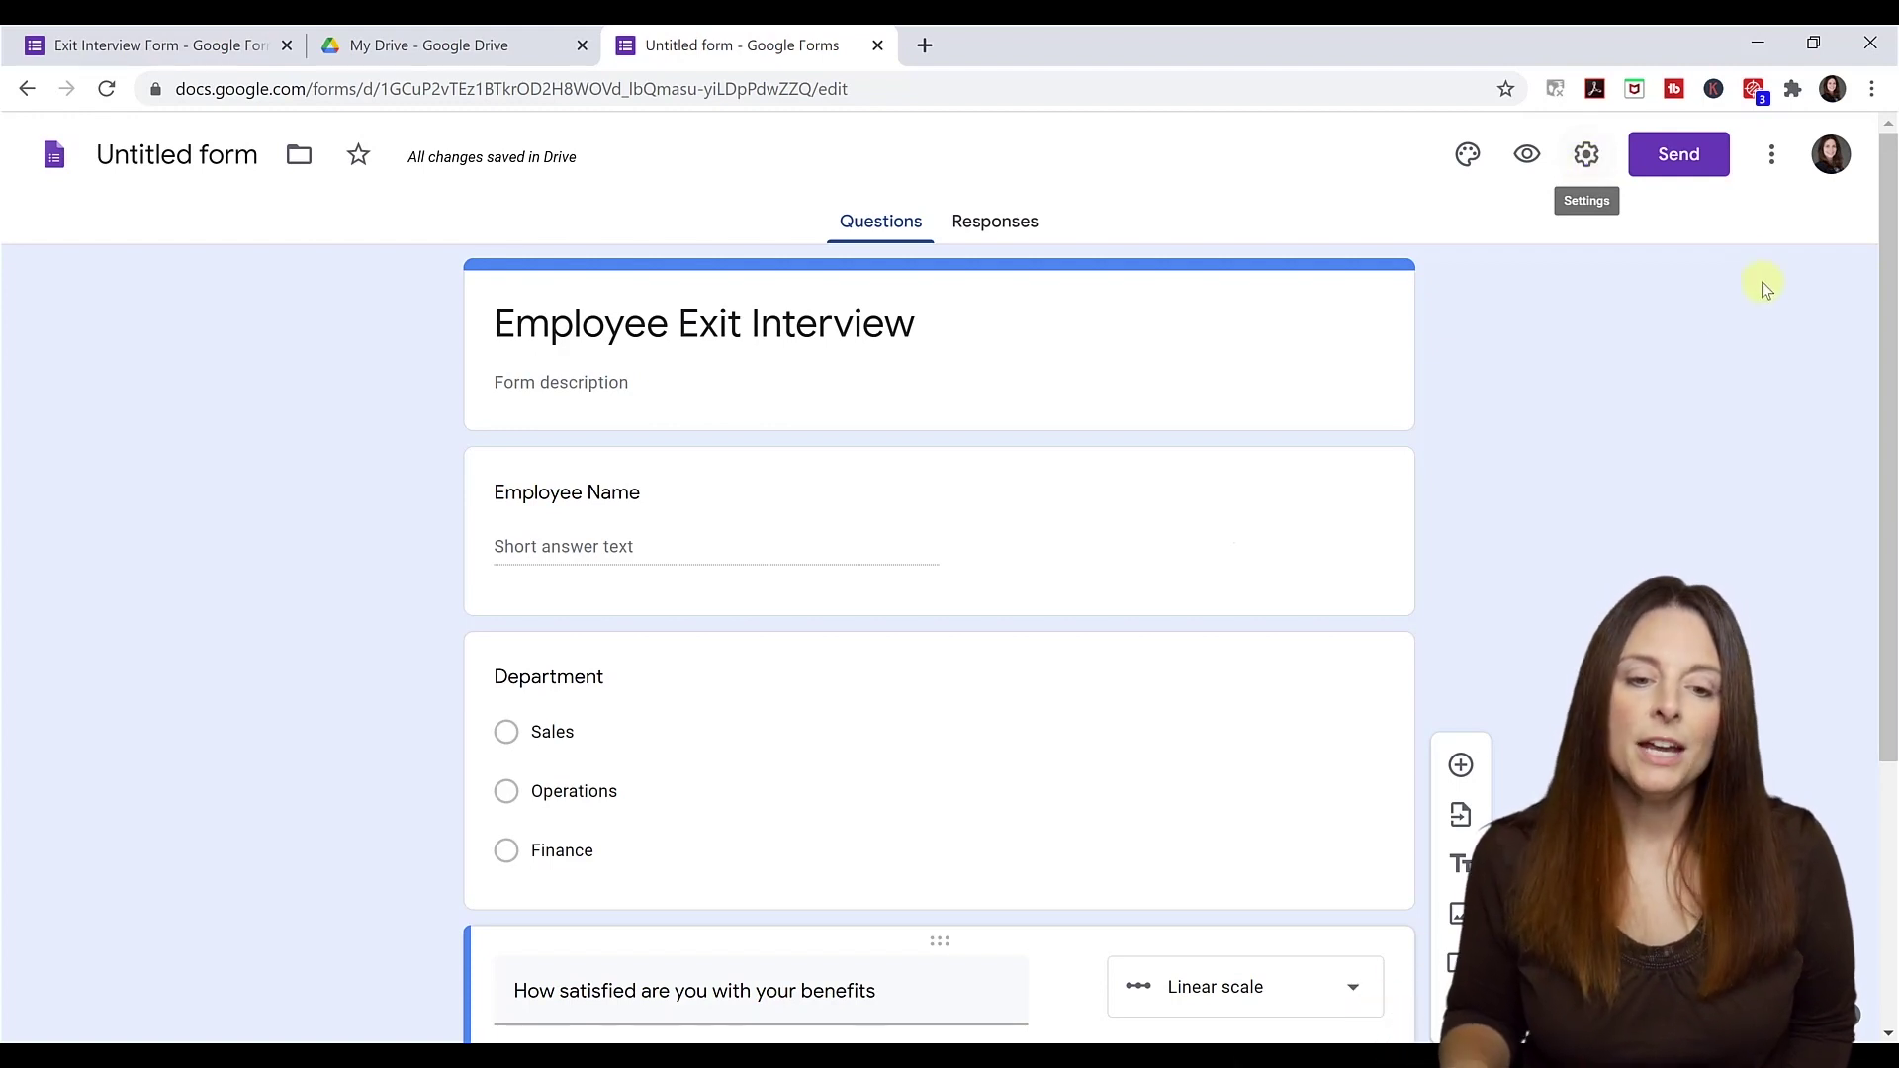
Step: Open the Send form dialog and display the form's shareable link
left_click(1686, 170)
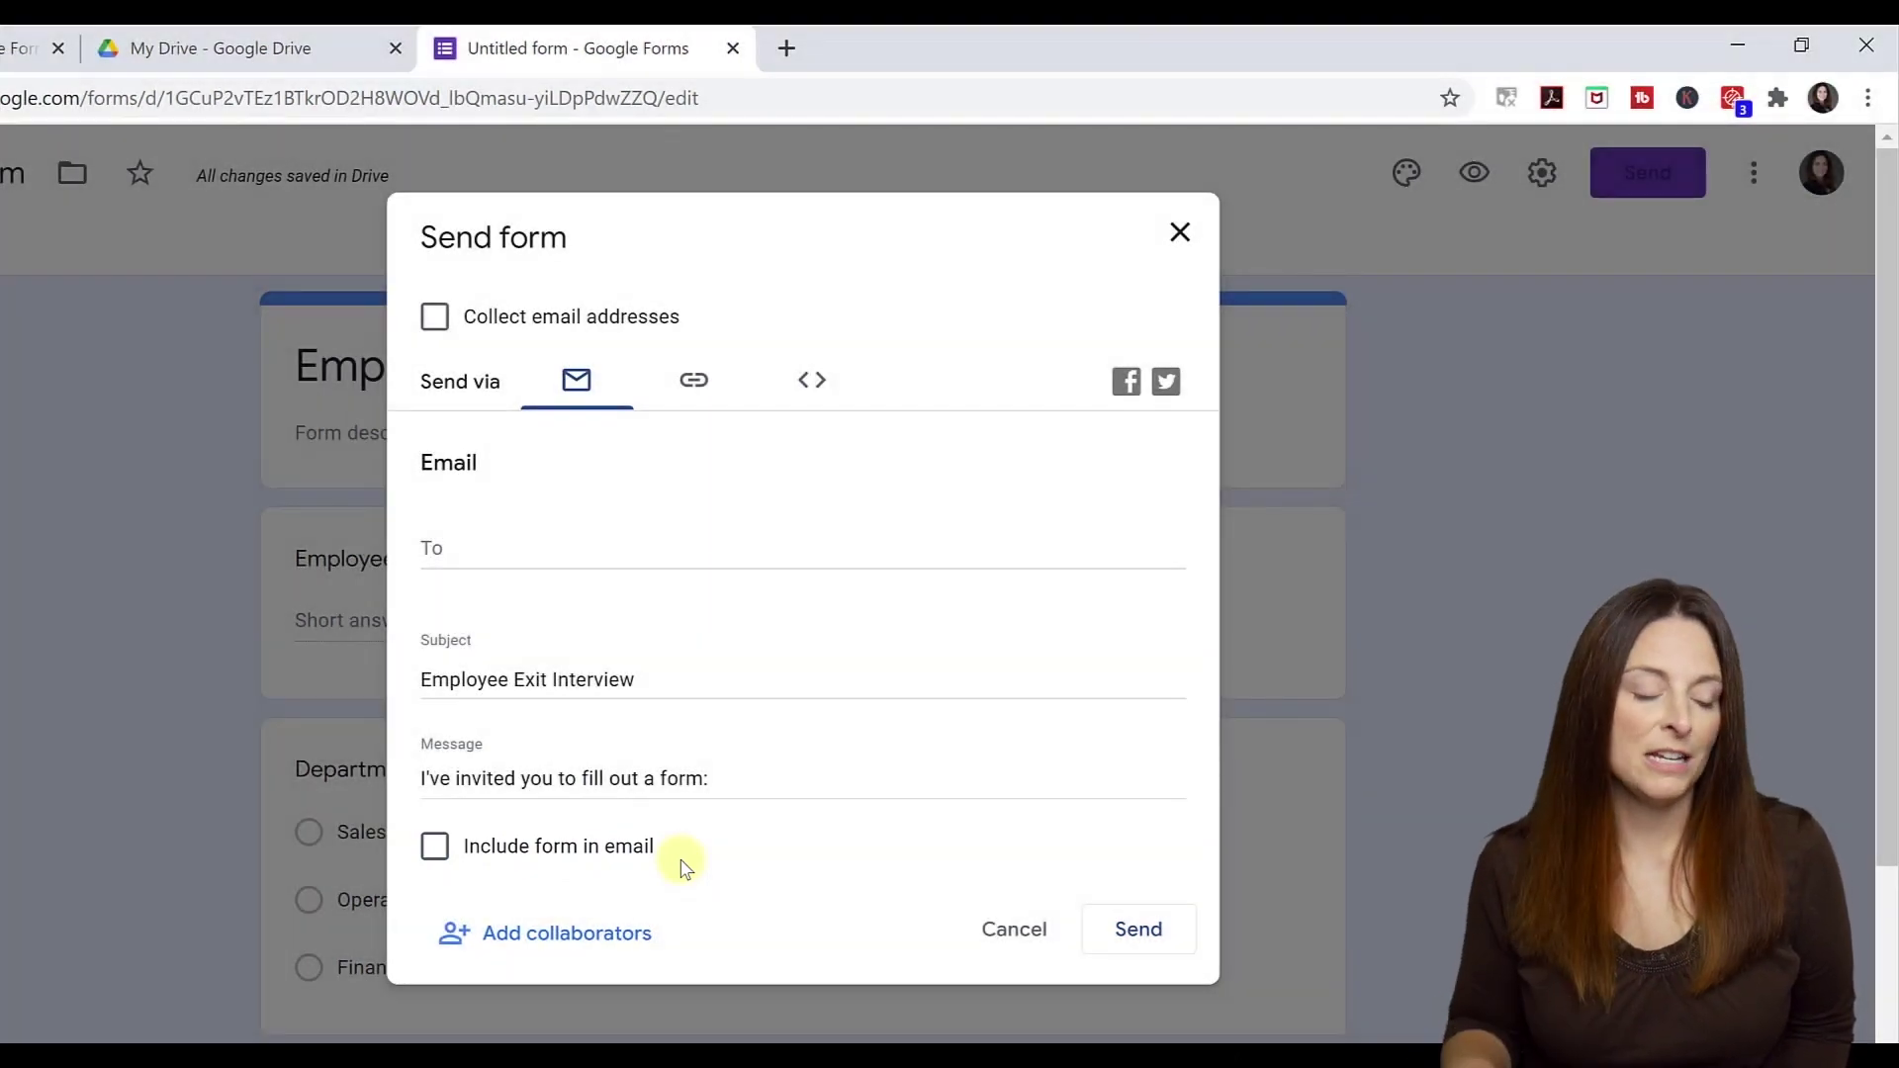
left_click(695, 383)
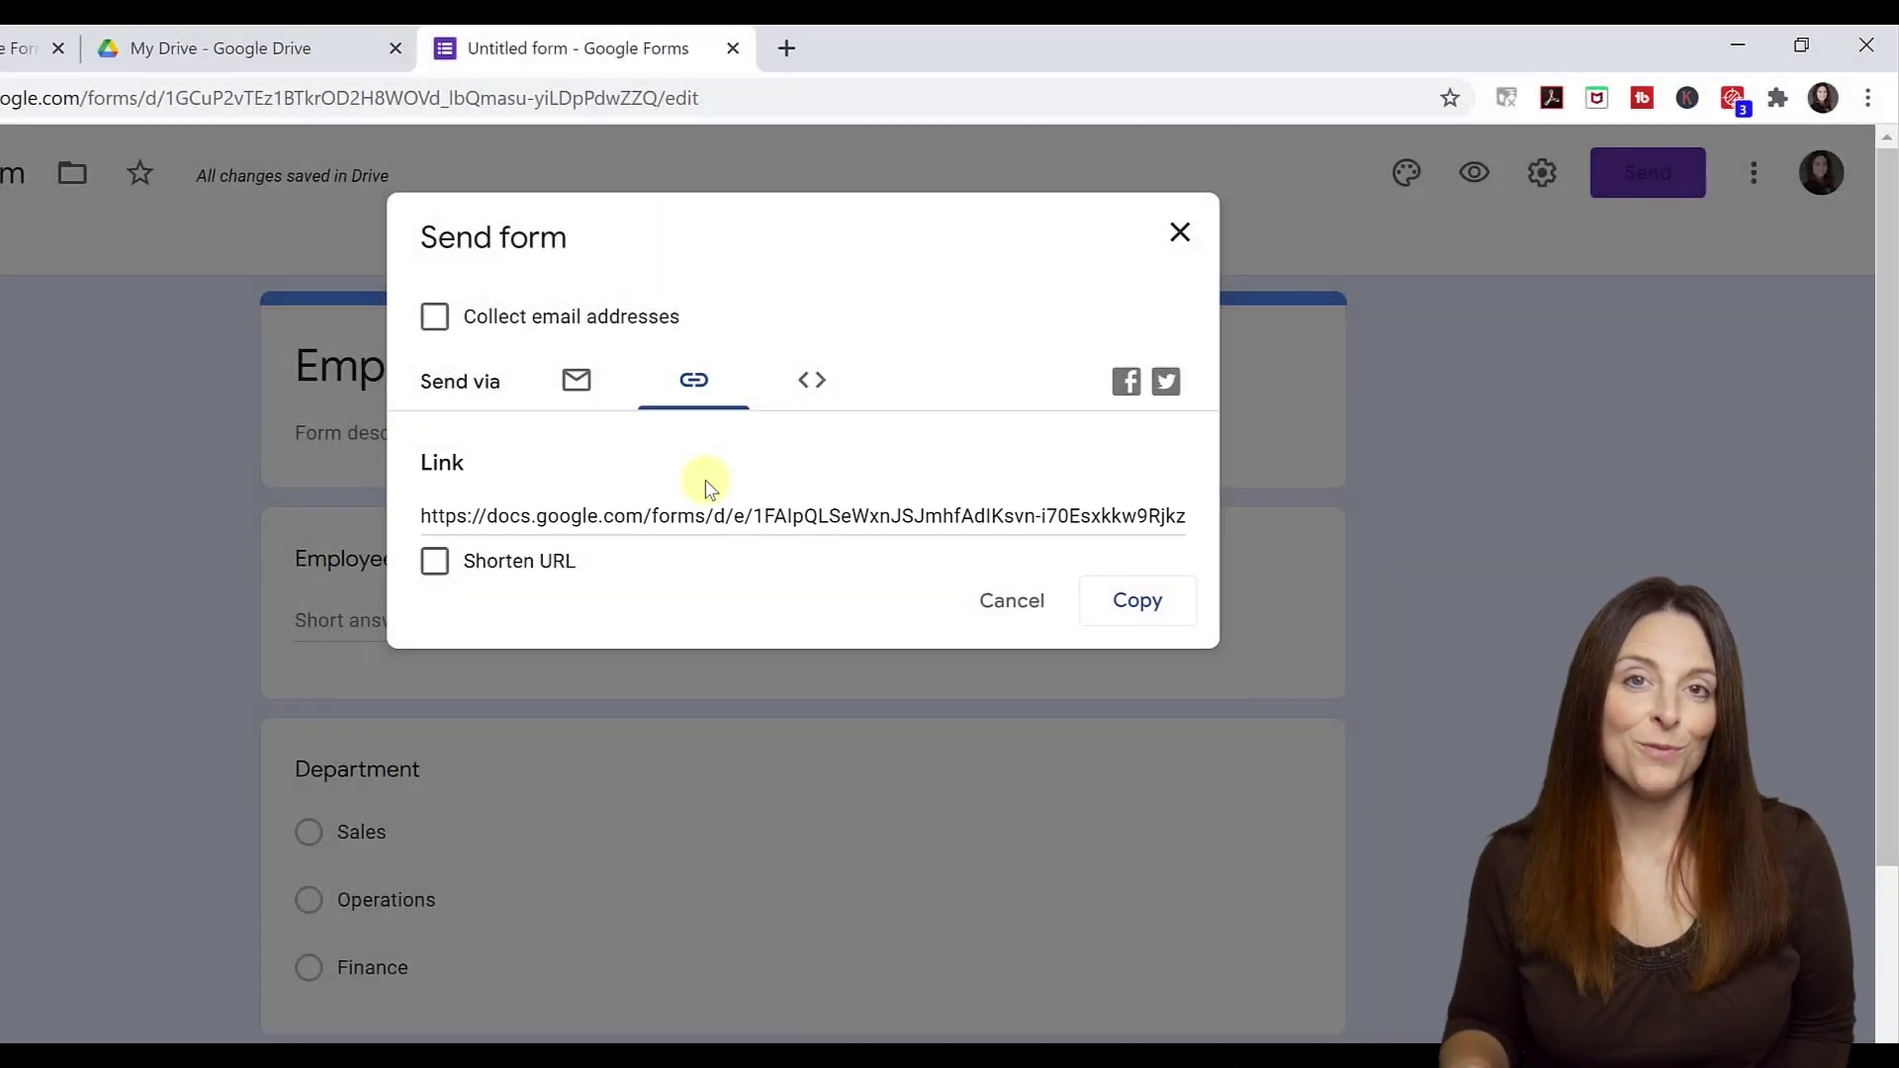
Step: Display and select the form's 640 × 815 px embed HTML code, then cancel the dialog
left_click(812, 384)
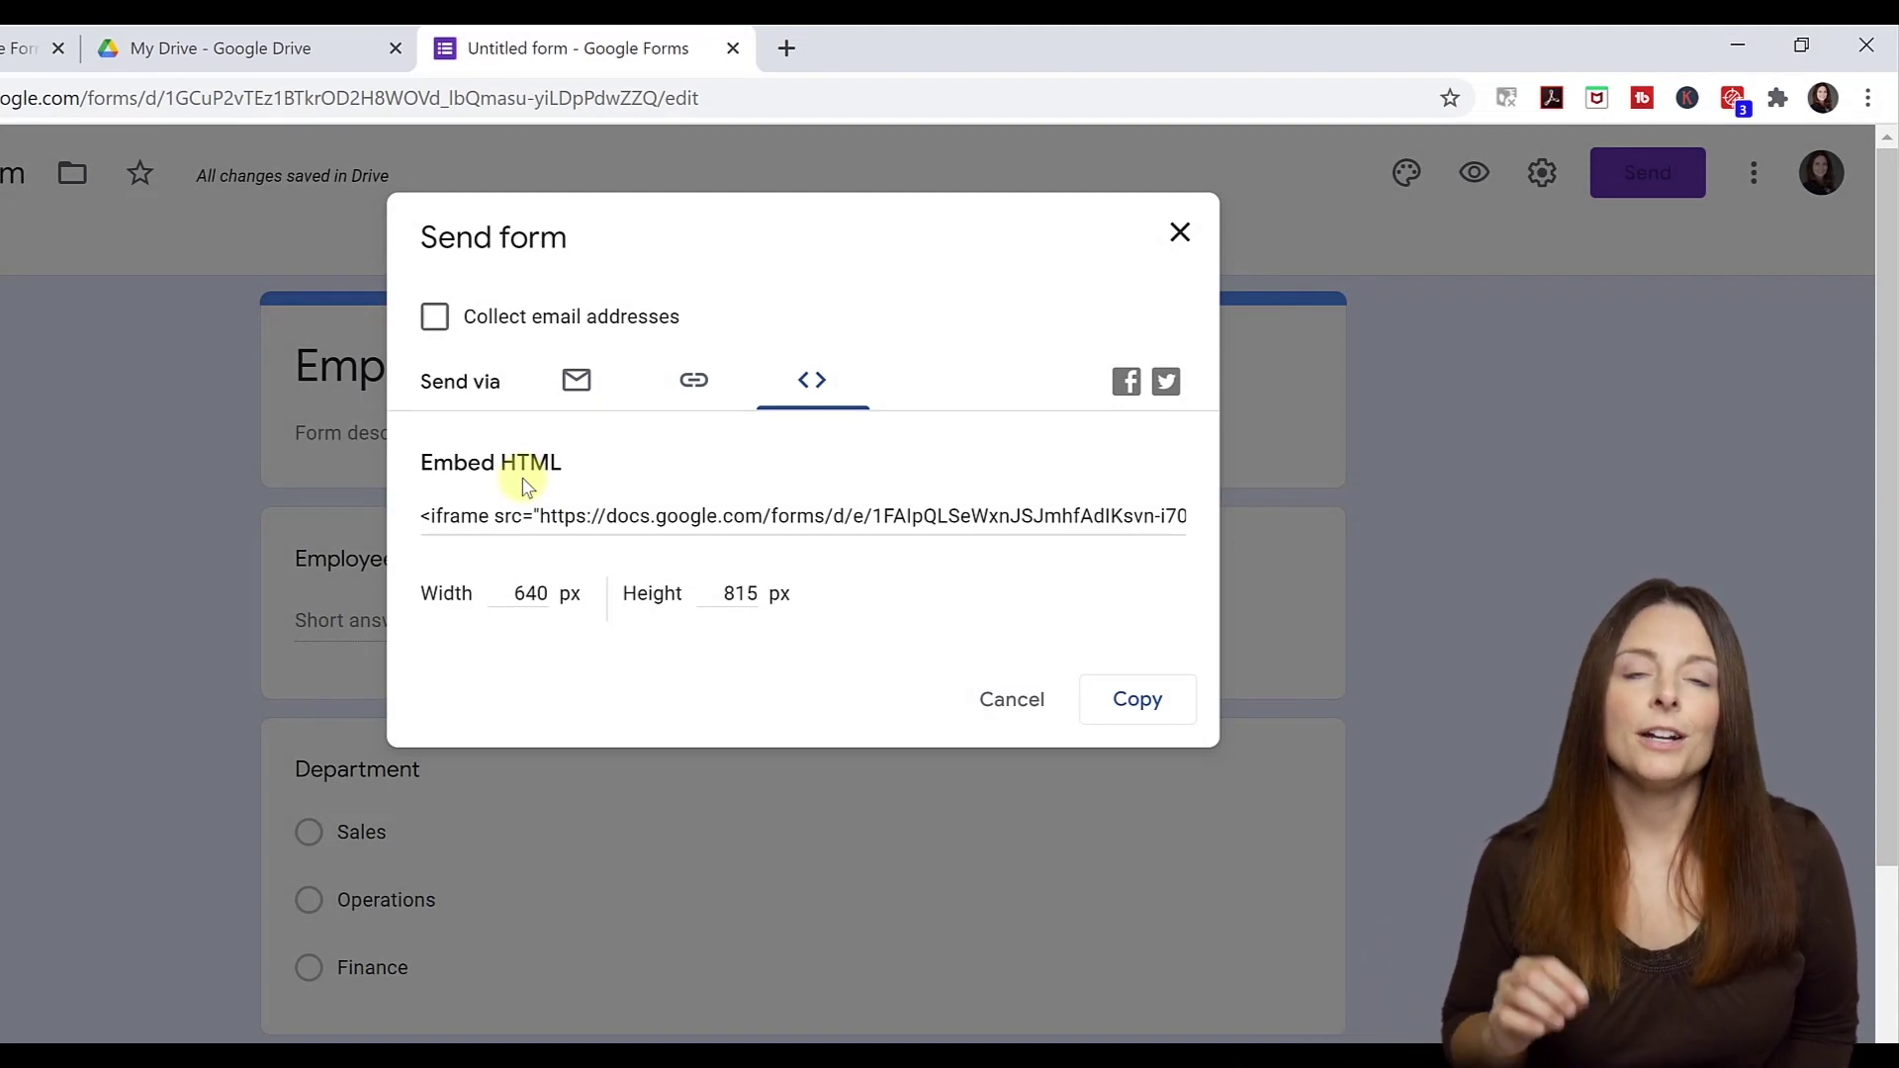
left_click(557, 516)
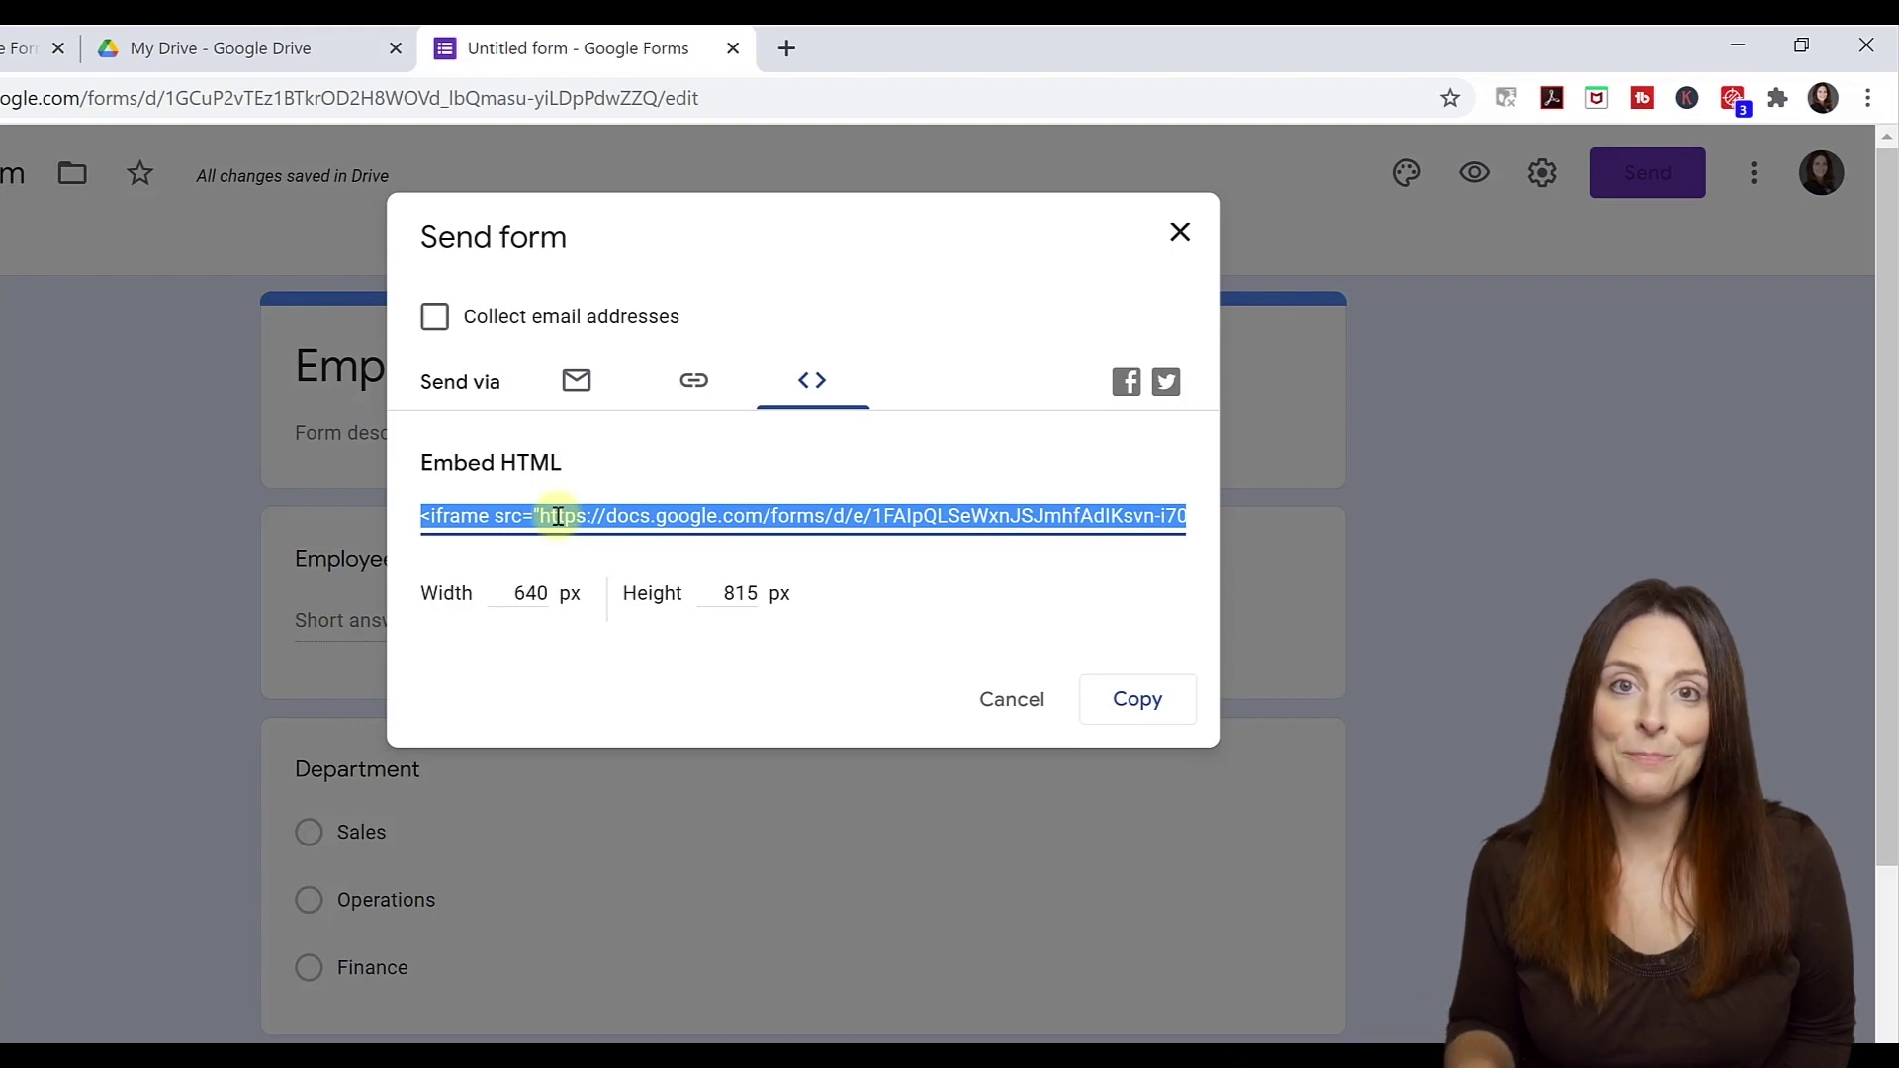
left_click(1020, 704)
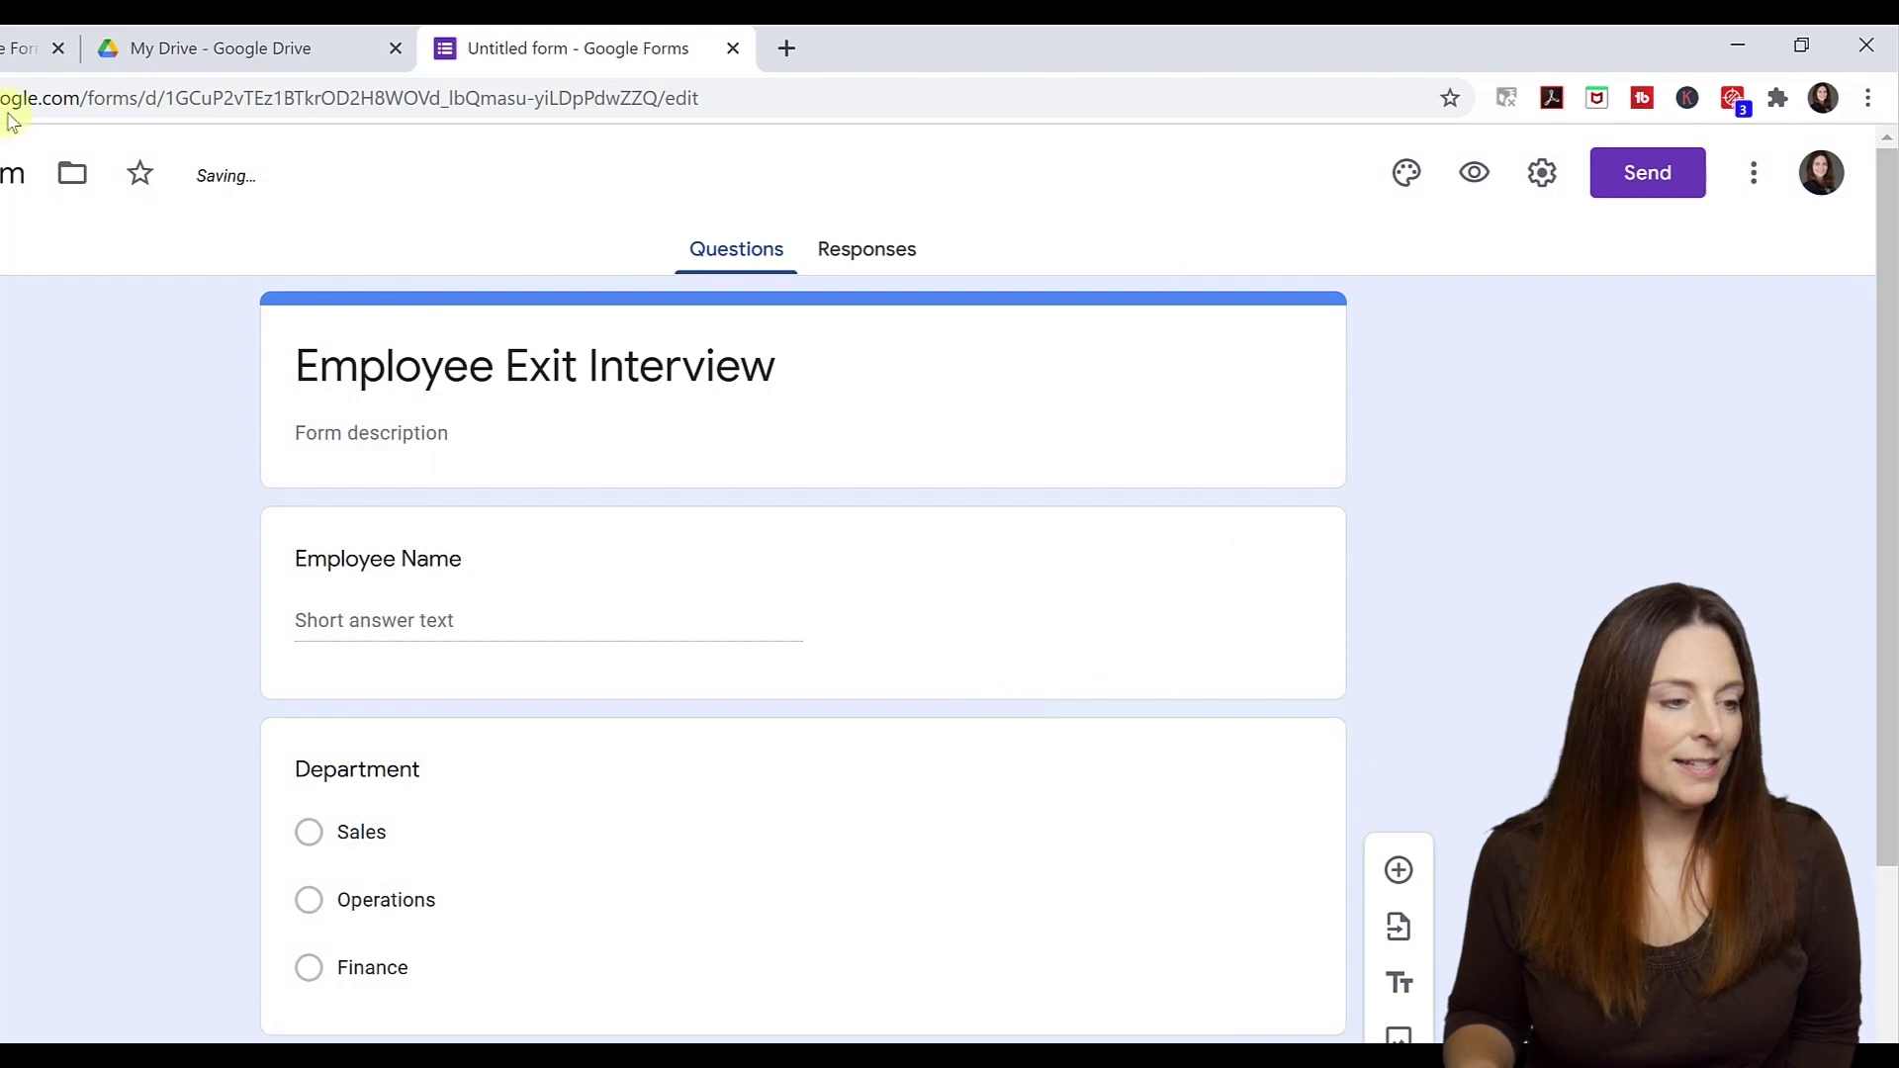
Step: Open the Exit Interview Form's 3 responses and view them individually, starting at 1 of 3
left_click(39, 48)
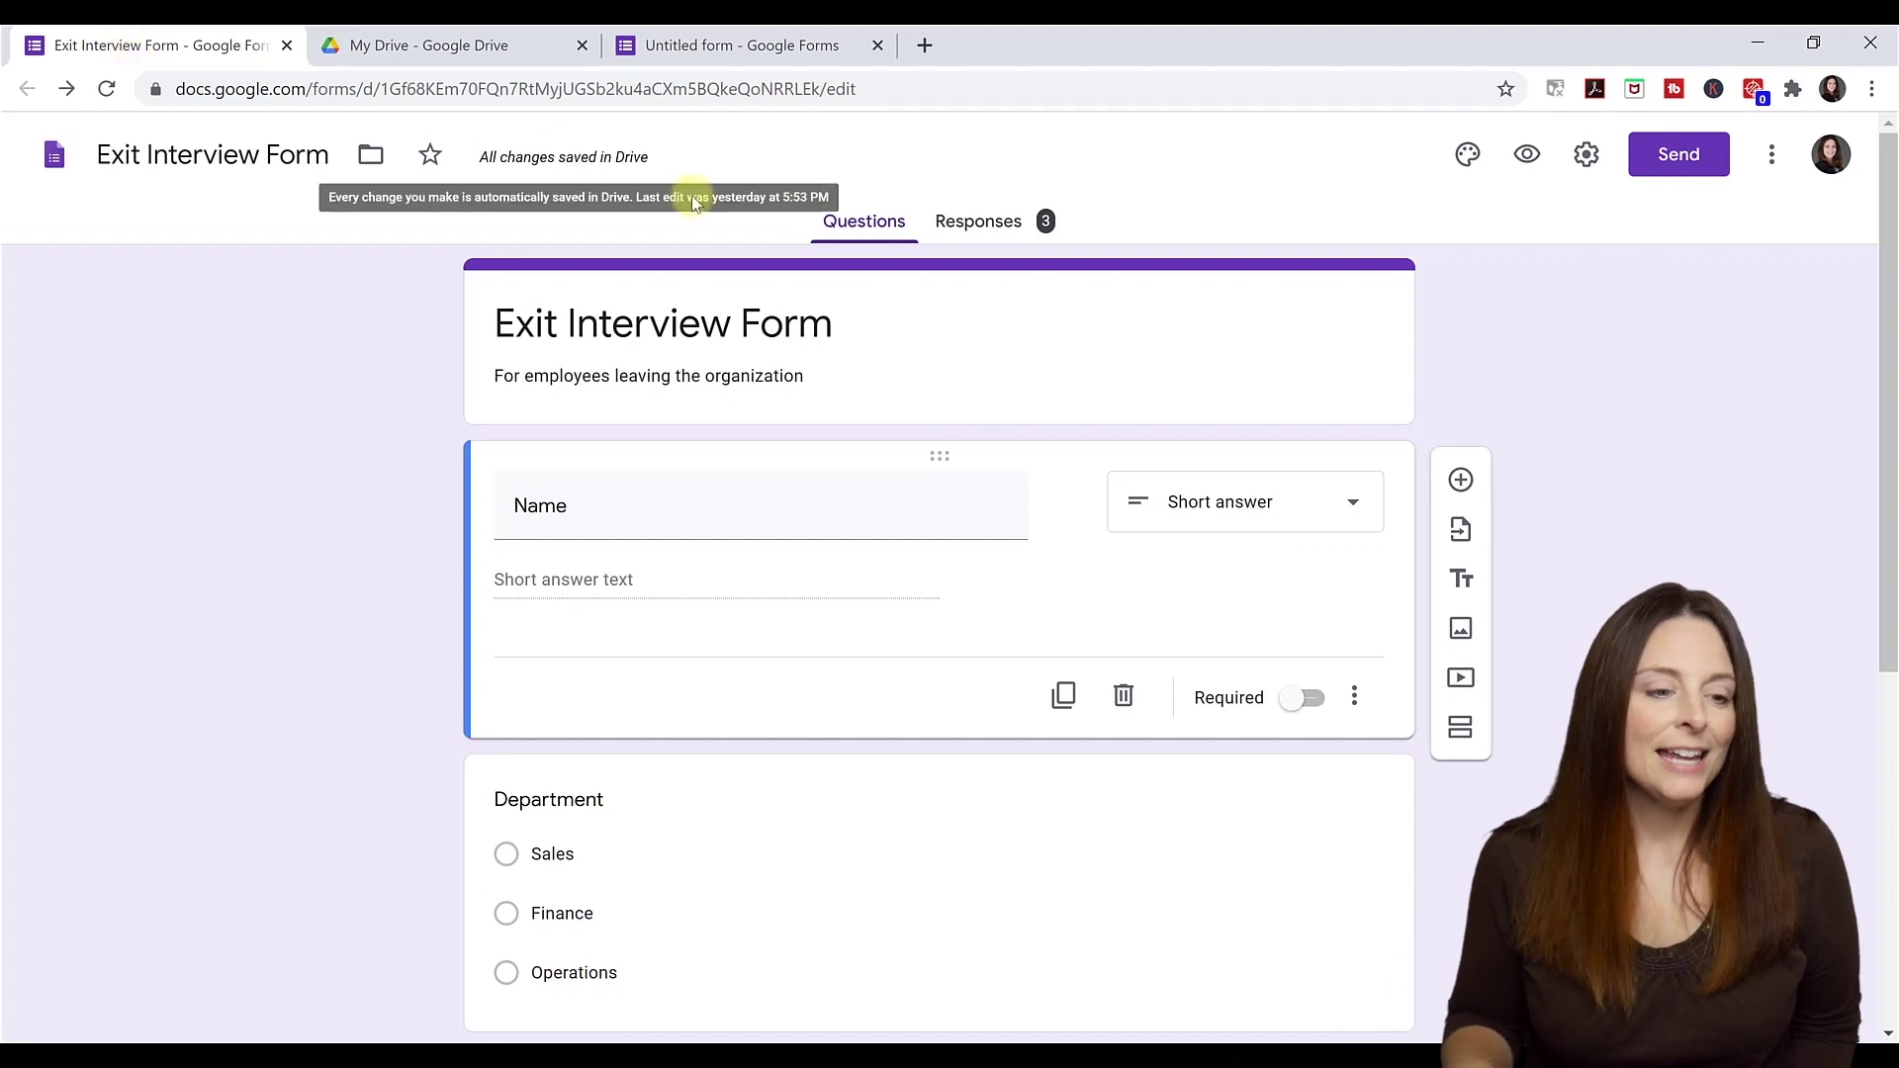
left_click(992, 228)
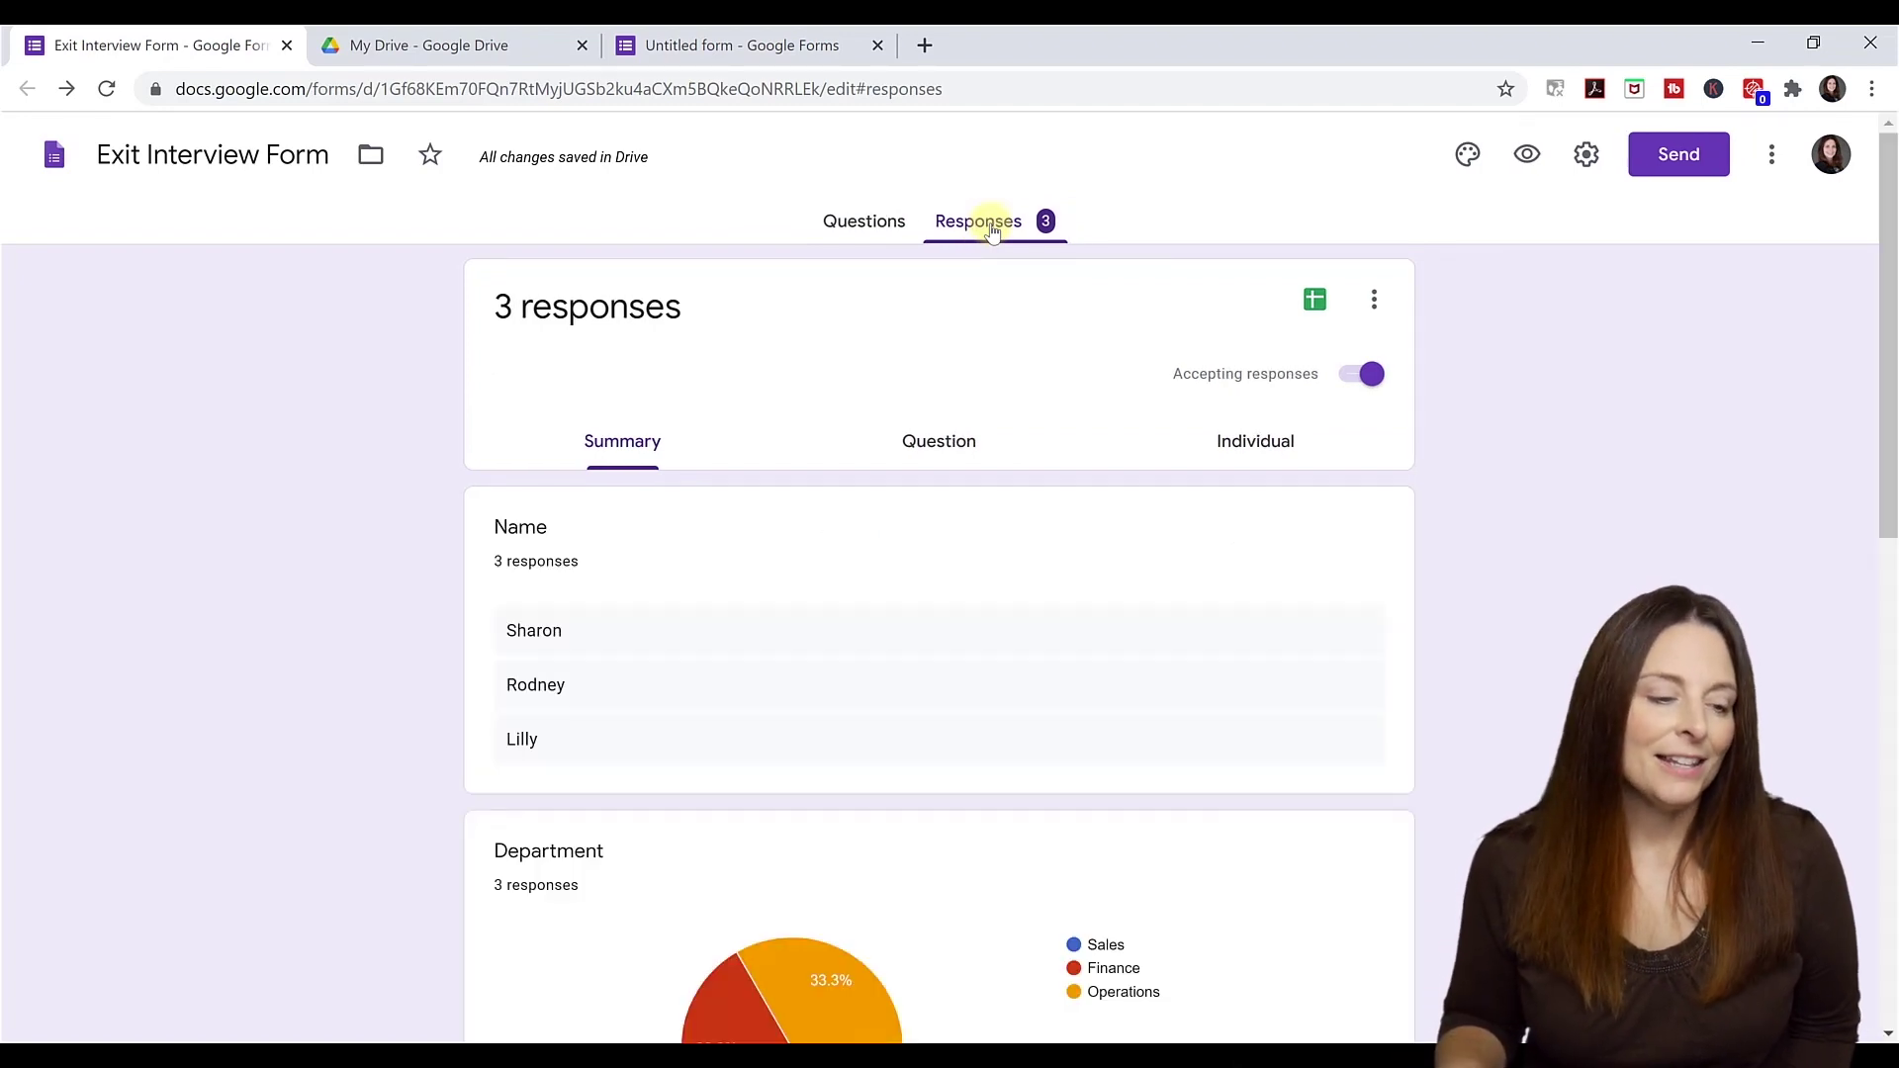
scroll(905, 630, "down", 3)
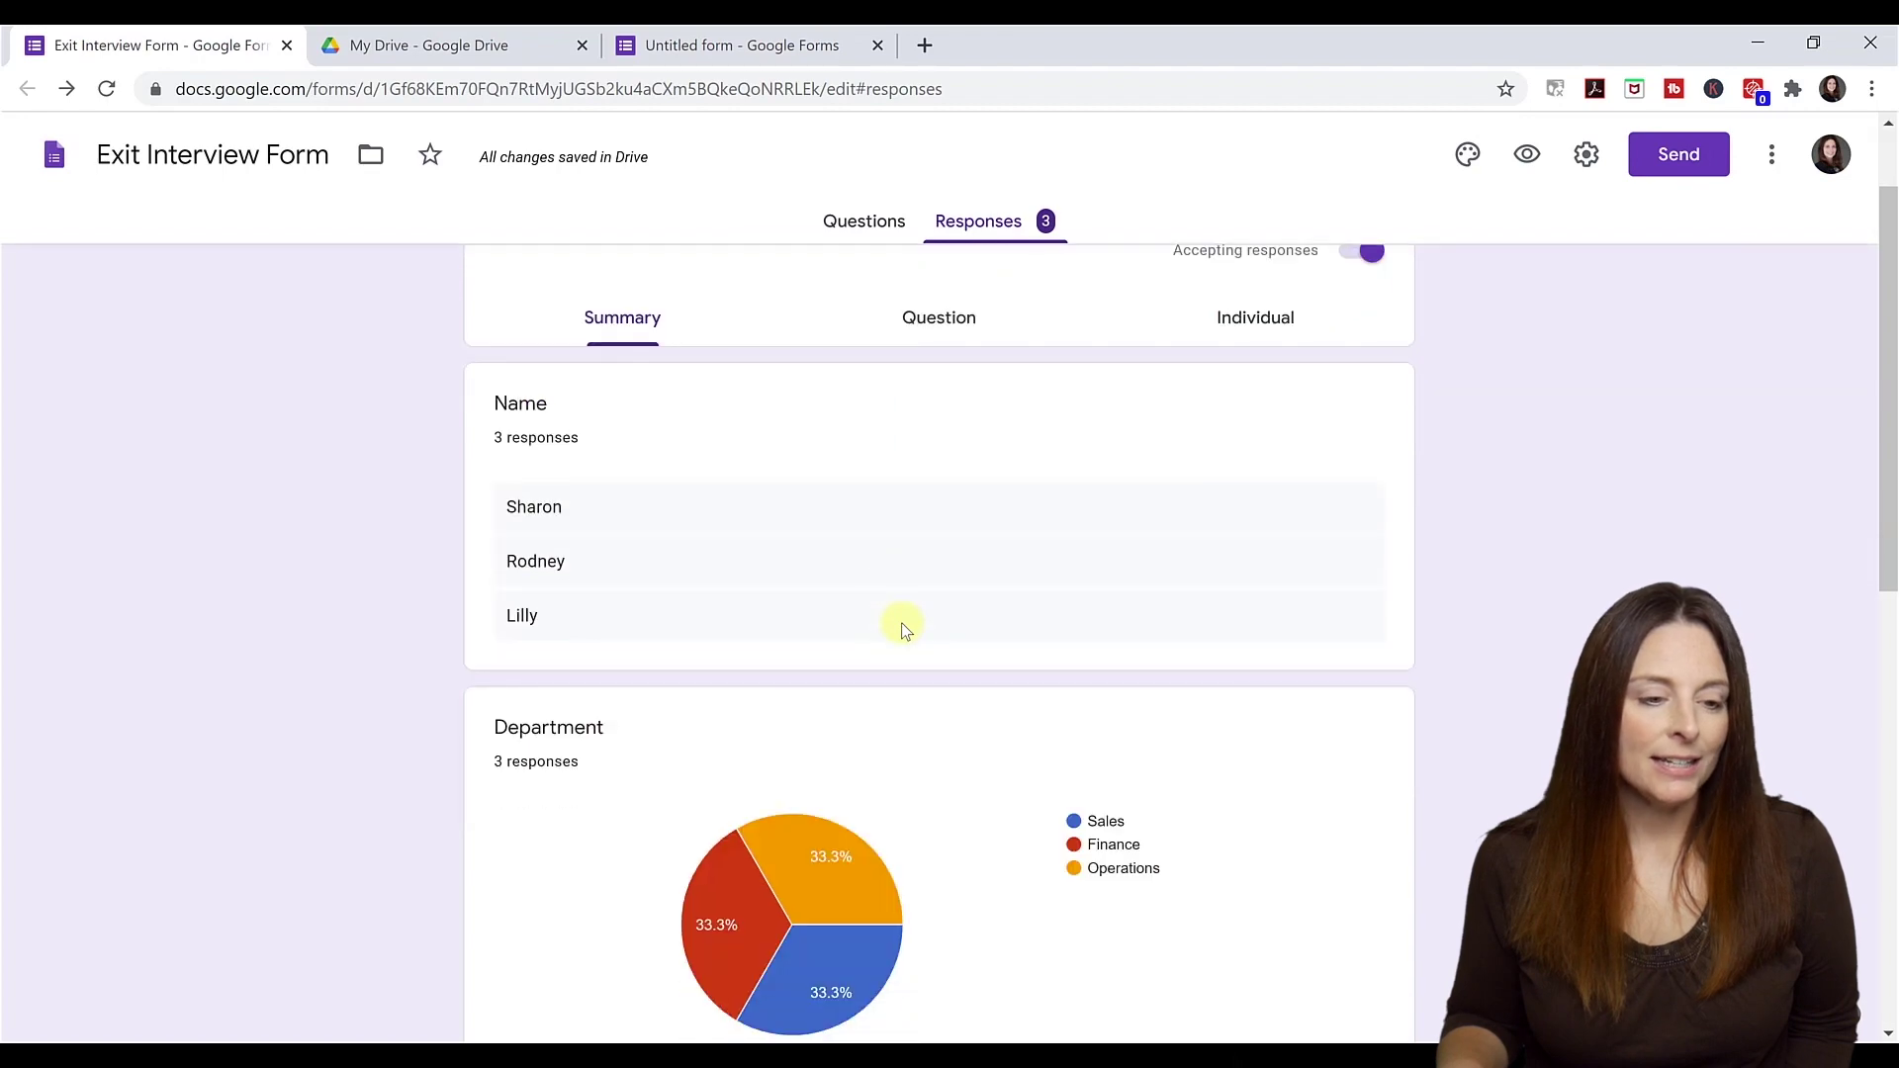
scroll(905, 630, "down", 9)
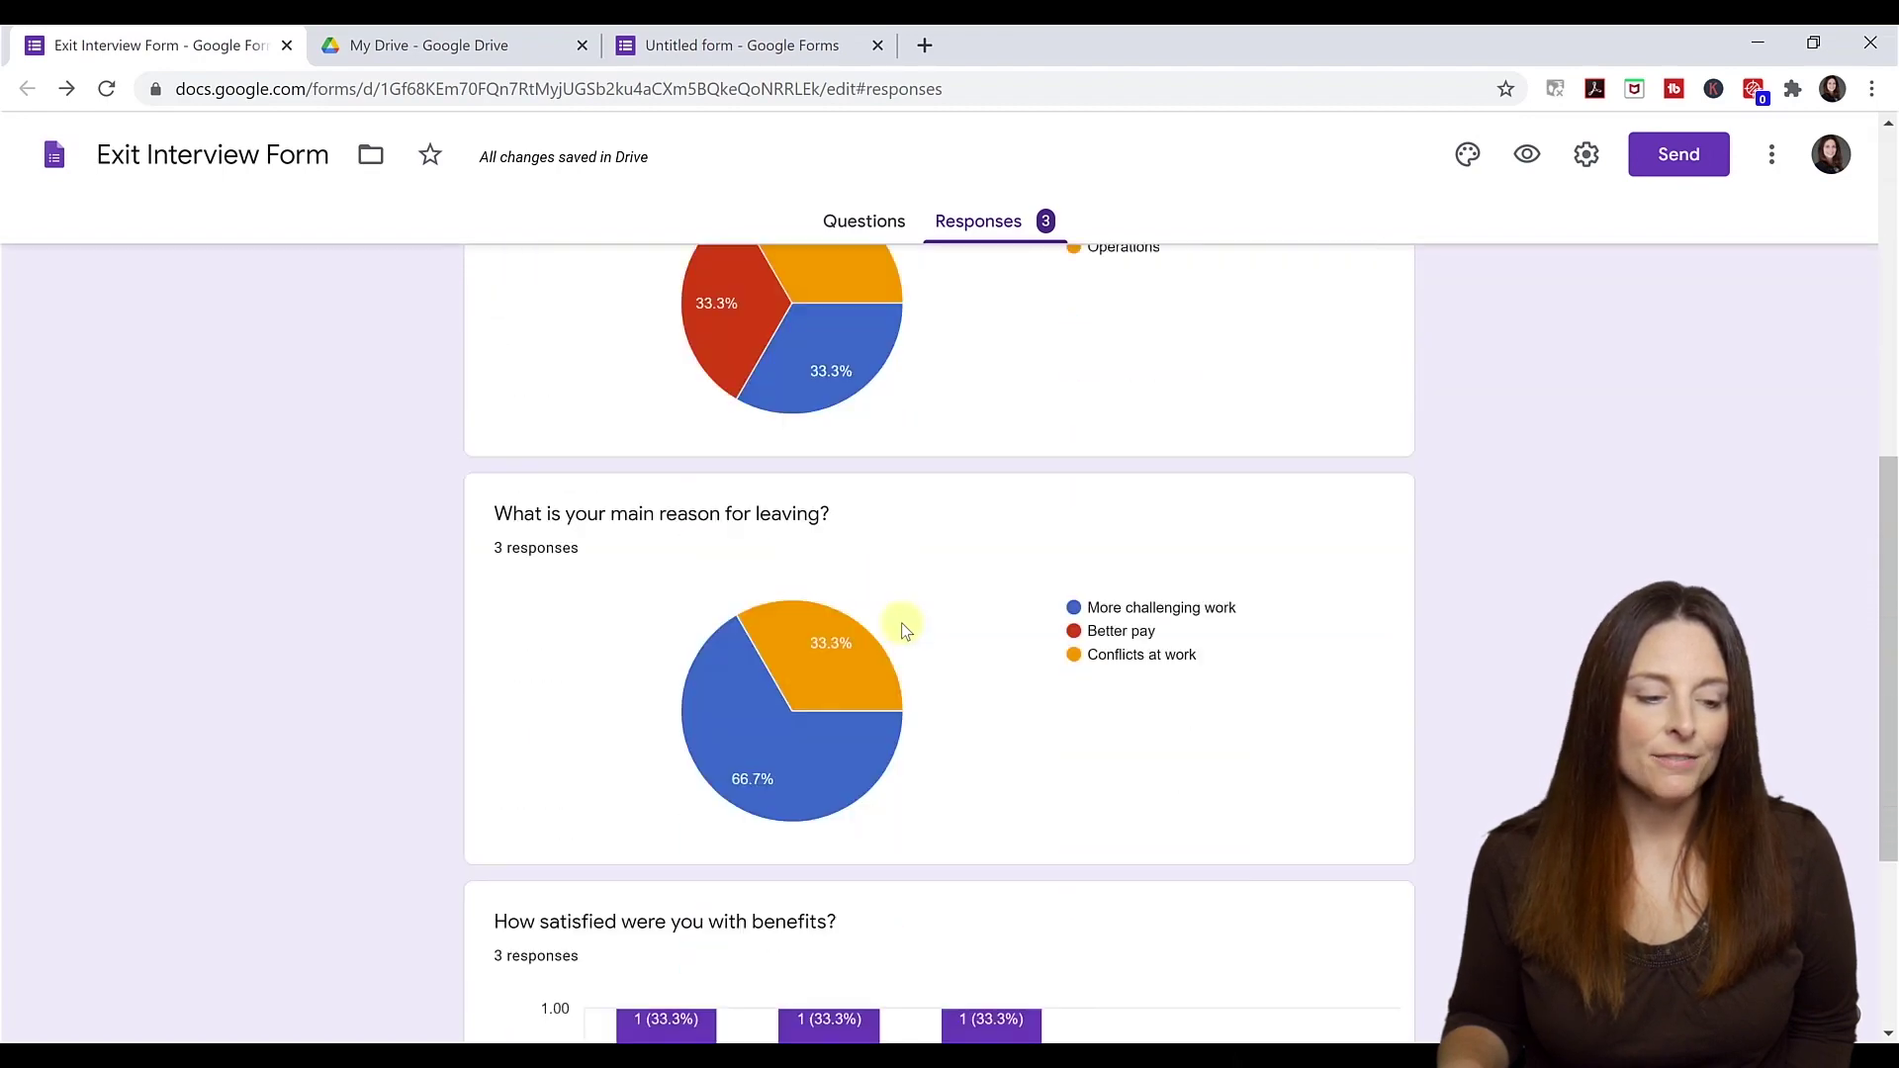
scroll(905, 631, "up", 10)
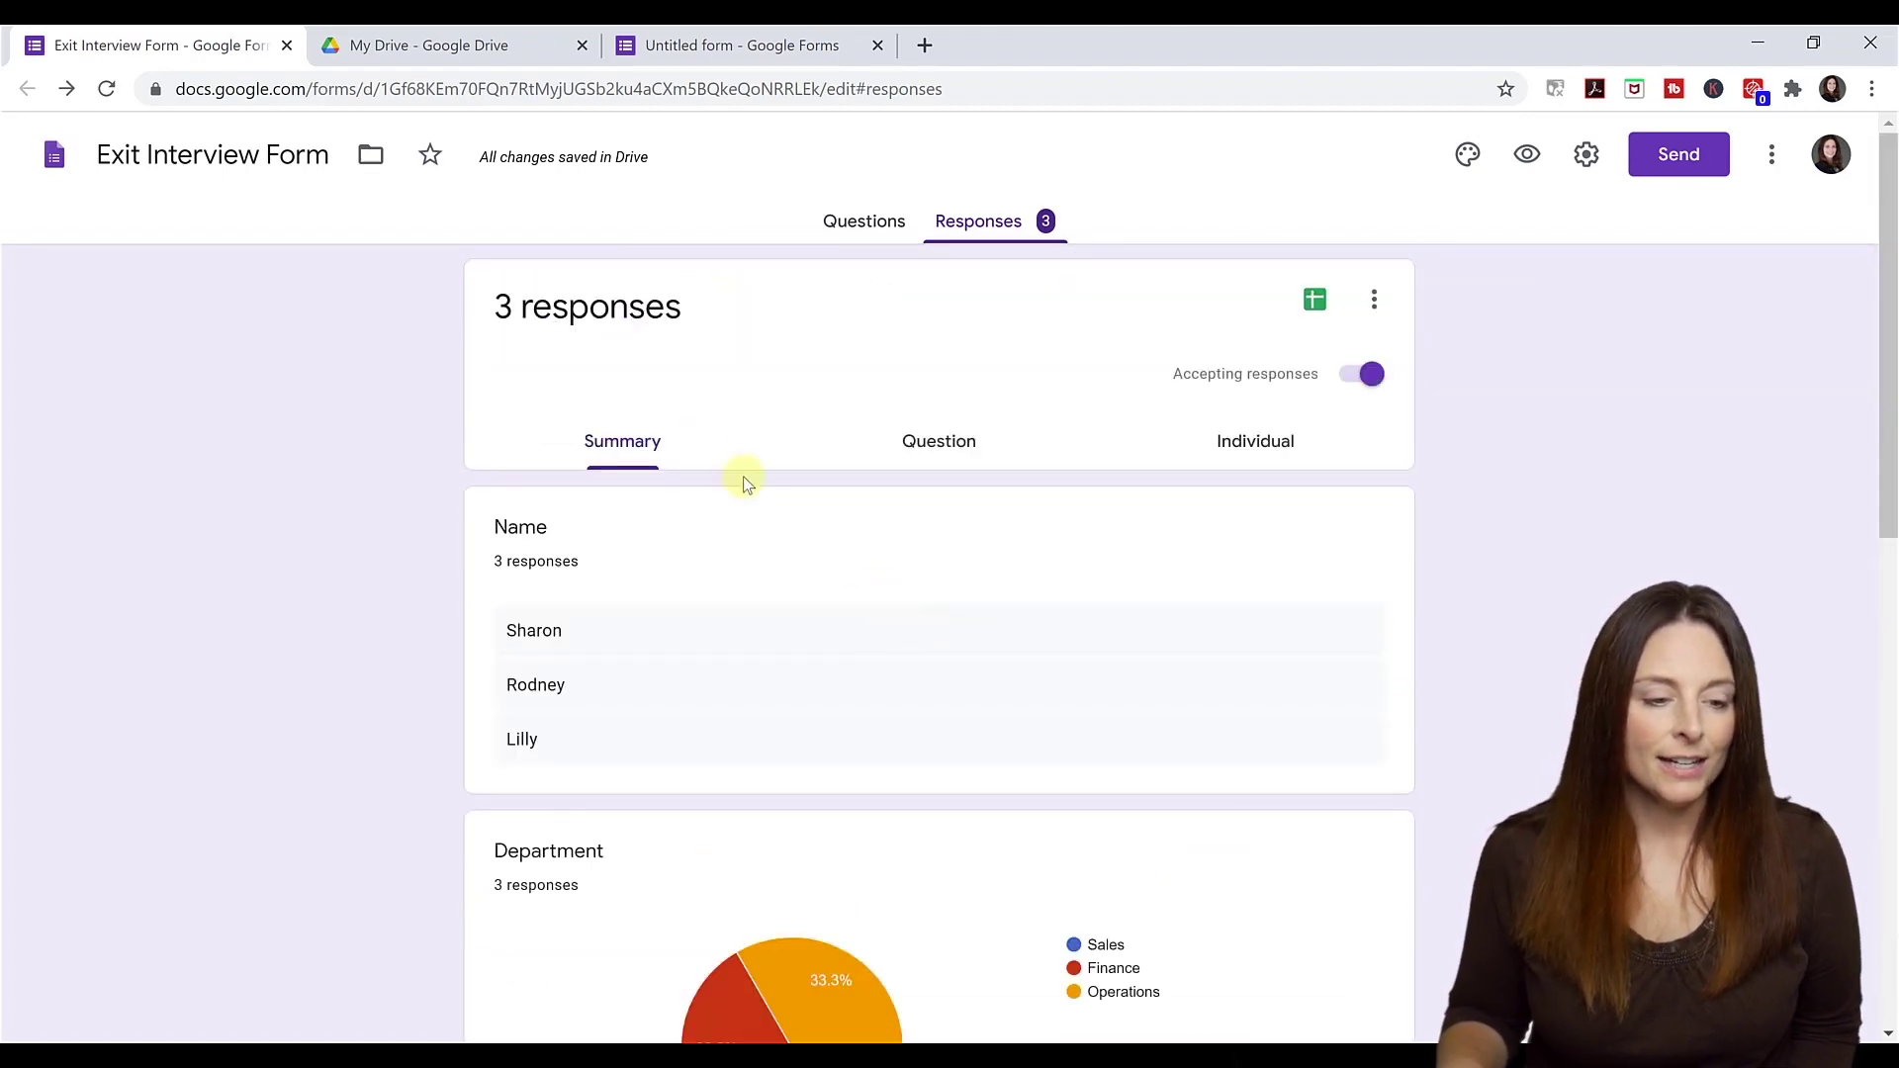
left_click(943, 447)
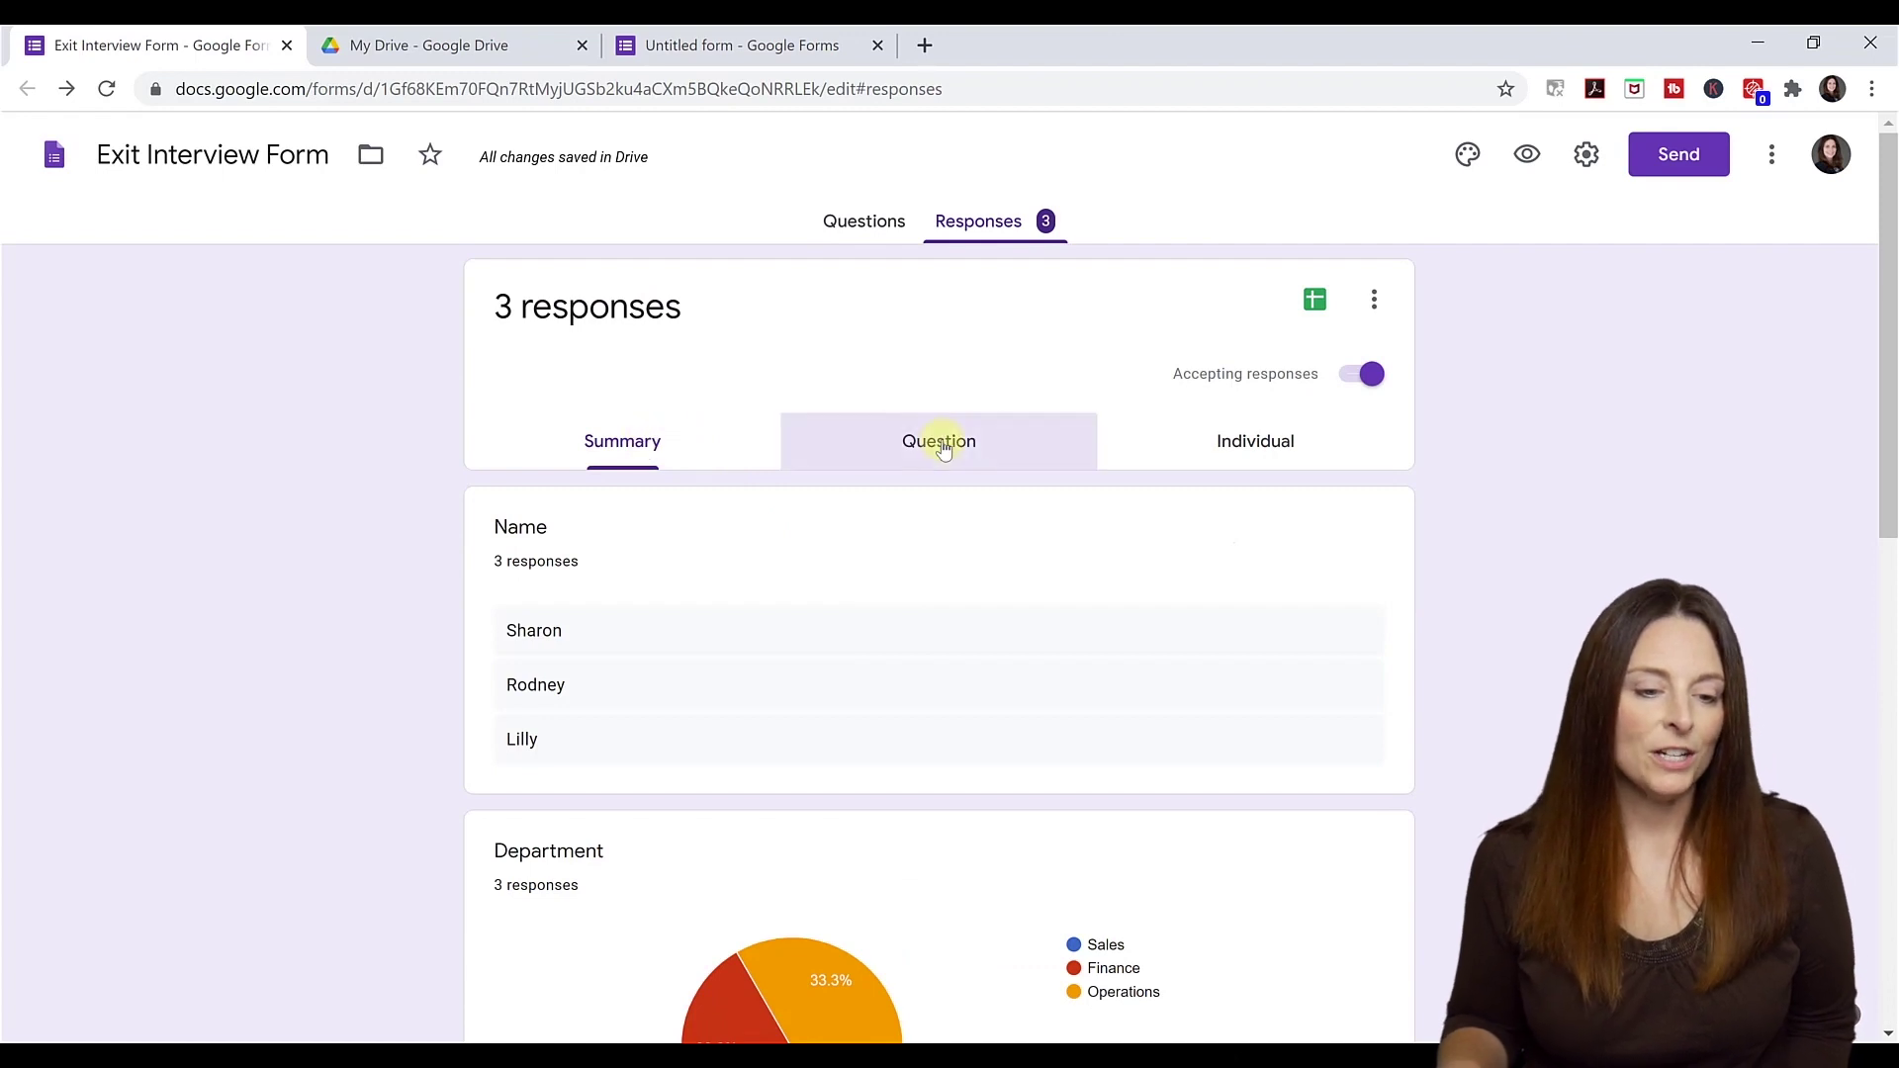
left_click(1243, 445)
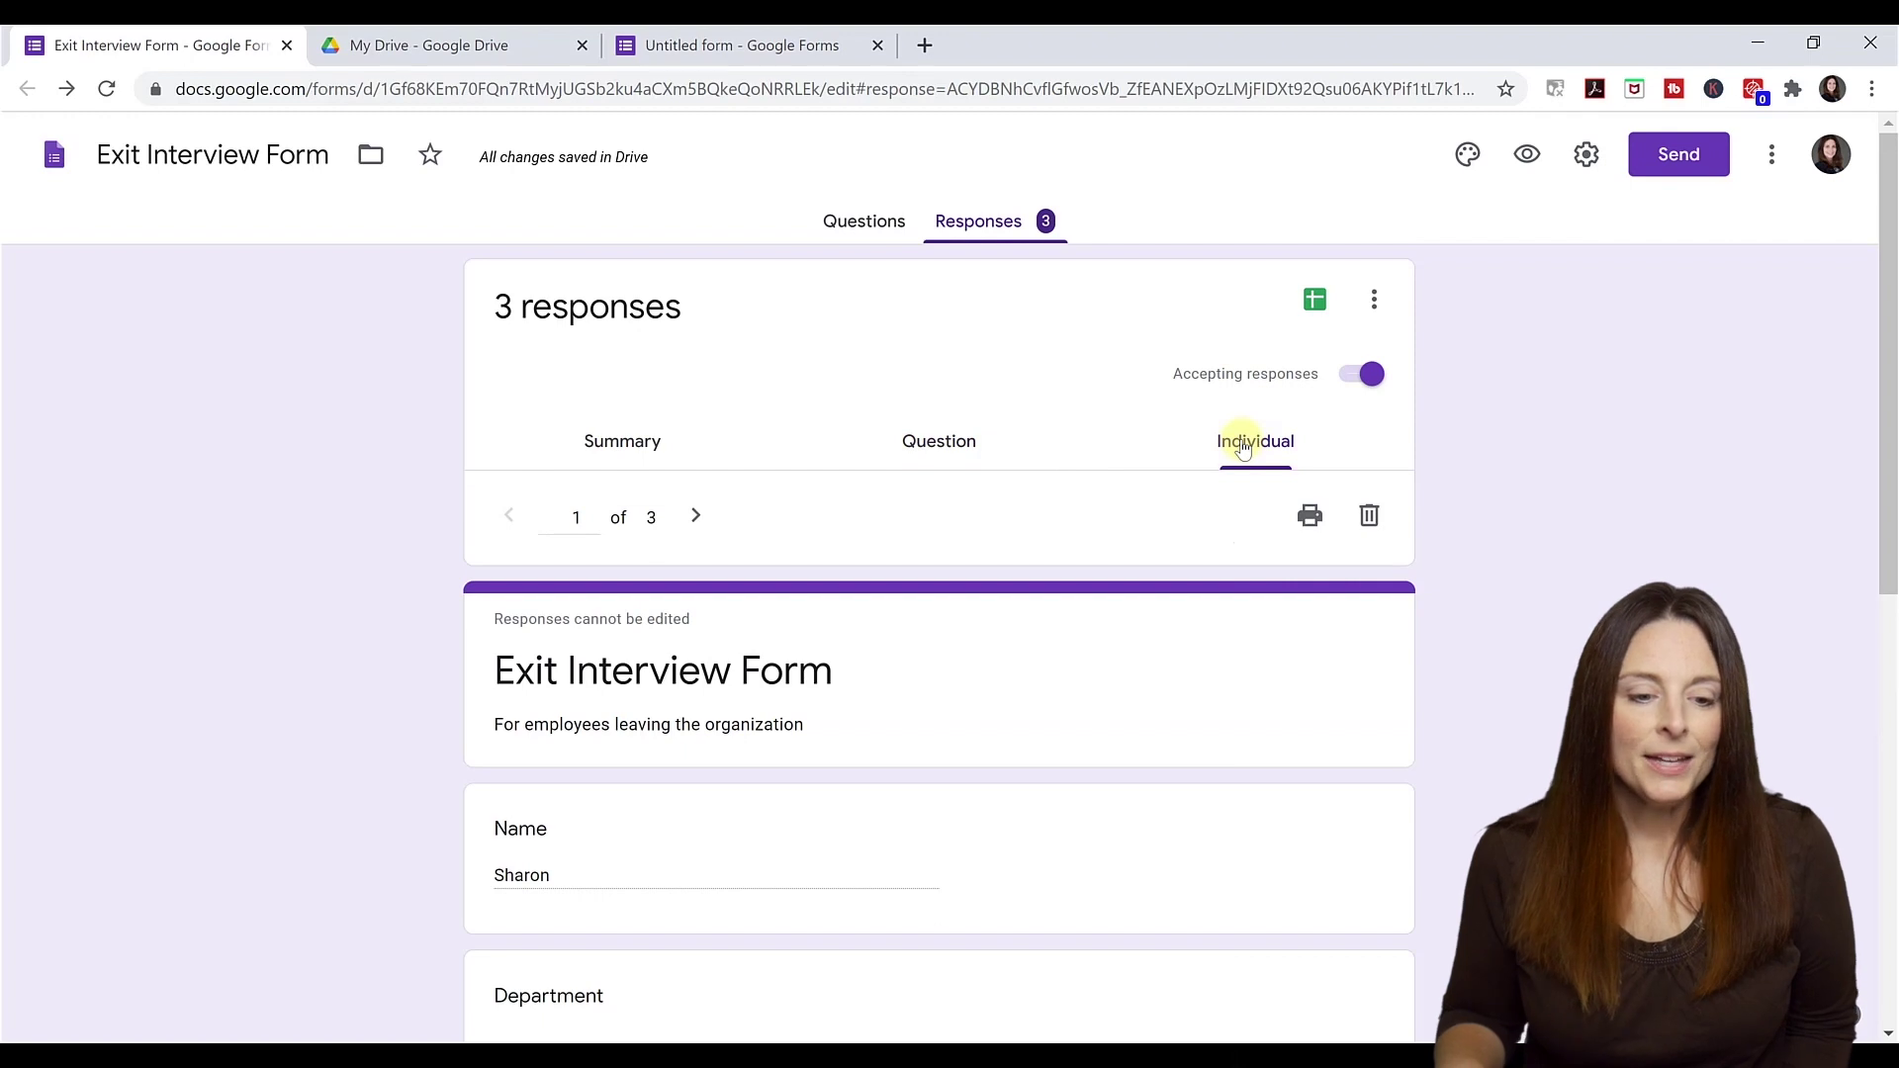
Step: Download the responses as CSV and open Exit Interview Form.csv from the zip in Excel
left_click(1375, 306)
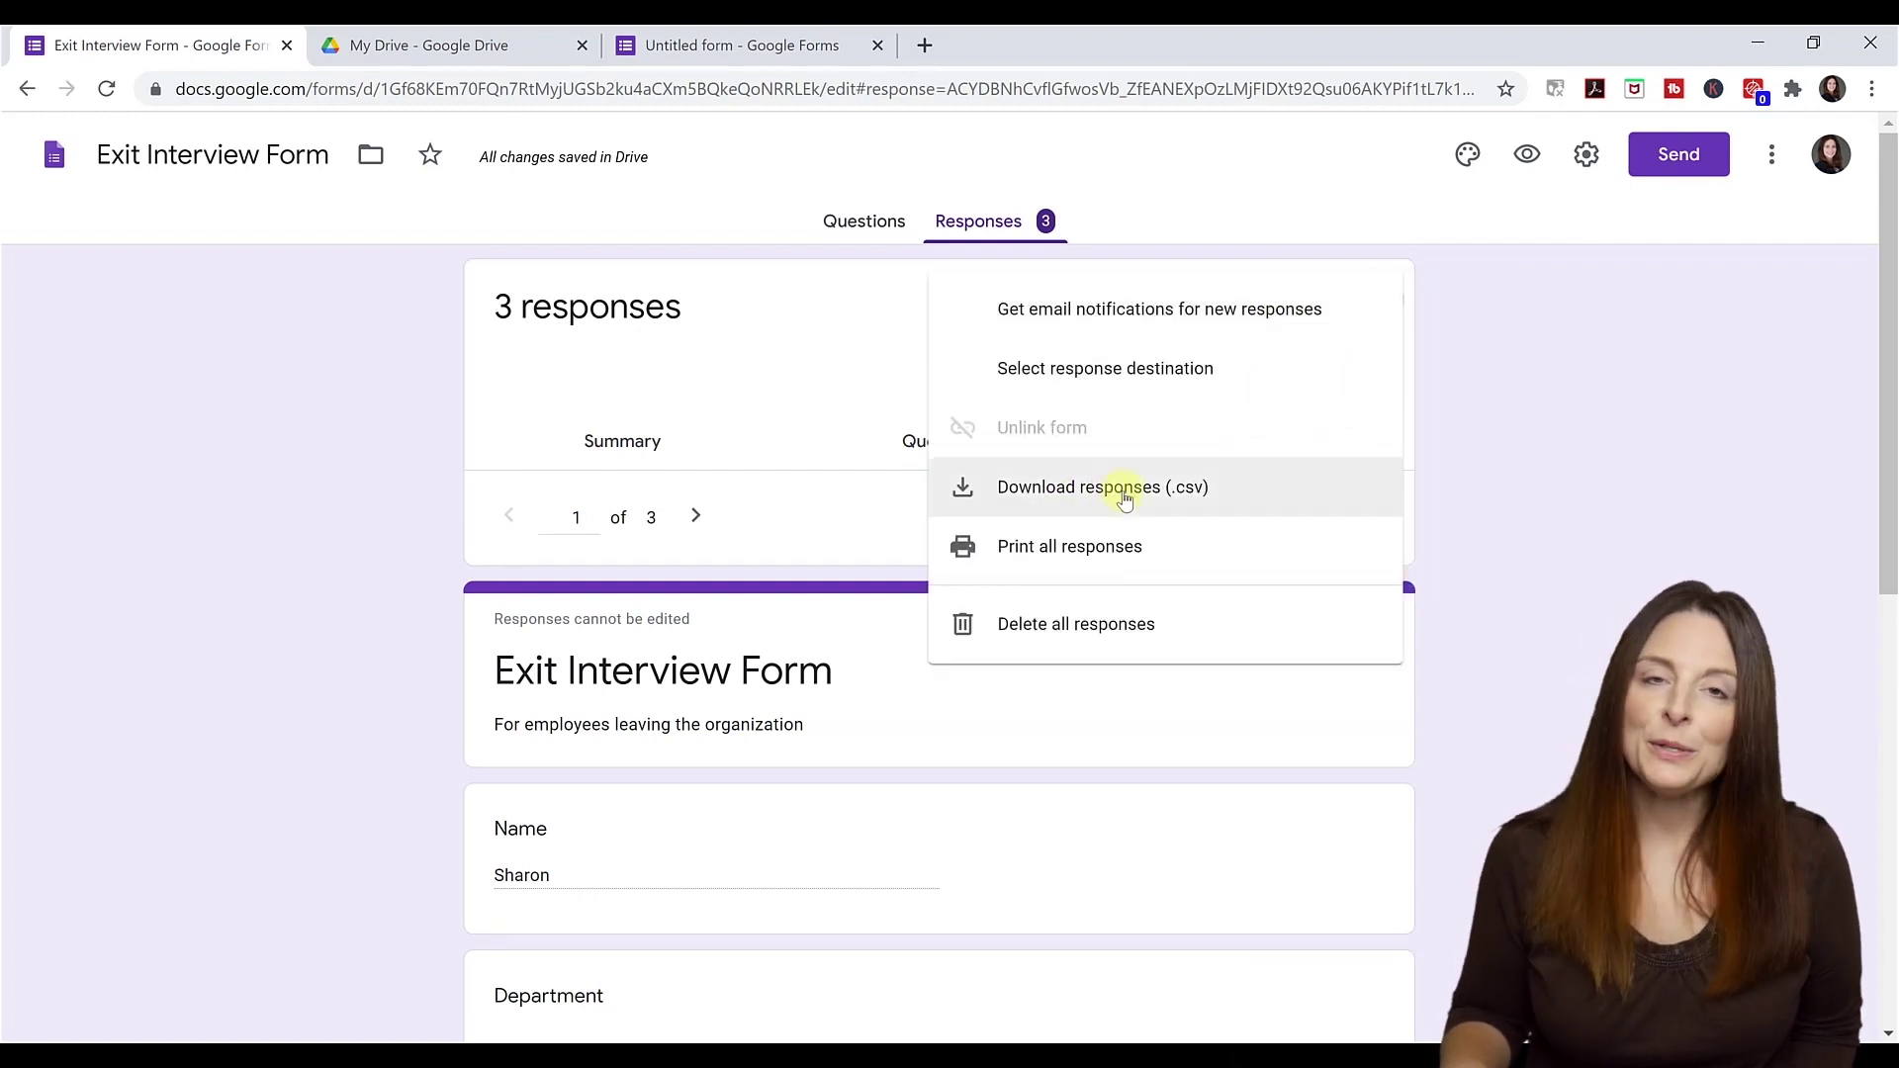
left_click(1125, 500)
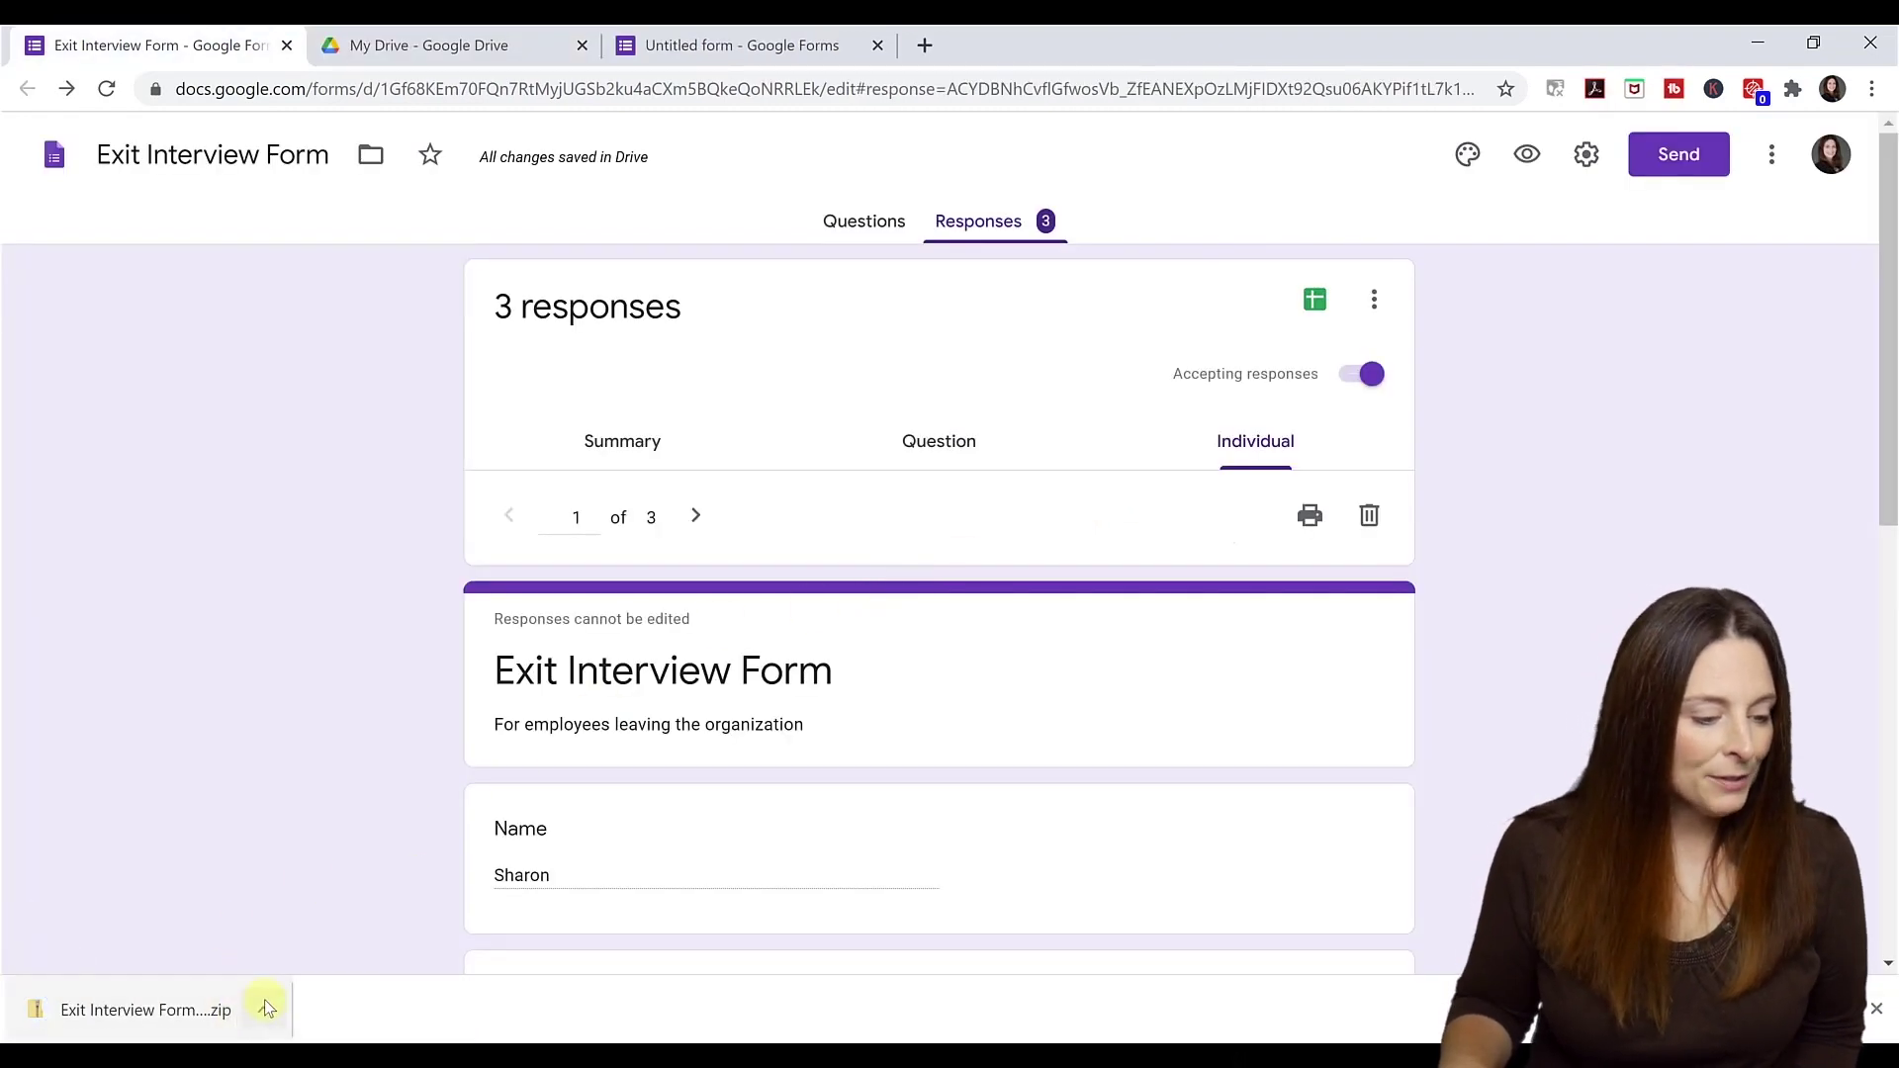
left_click(263, 1008)
left_click(314, 852)
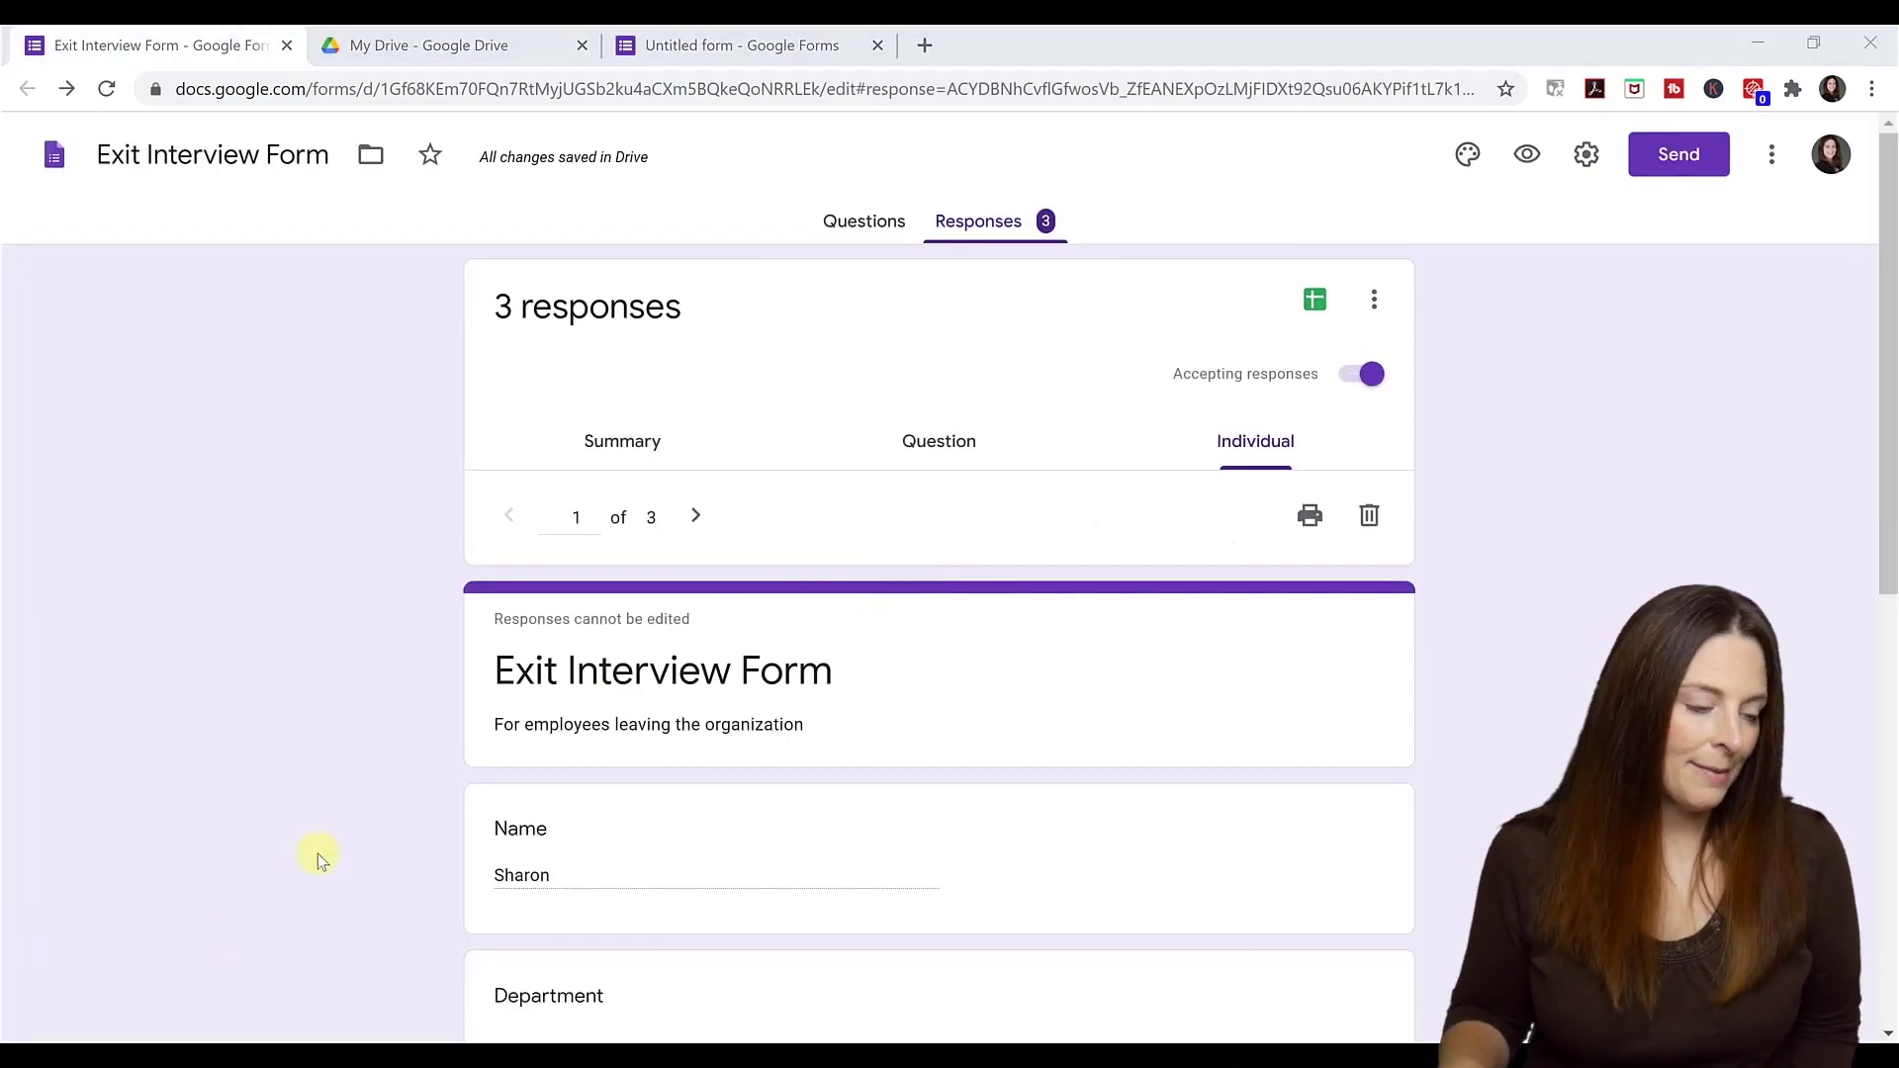
left_click(621, 333)
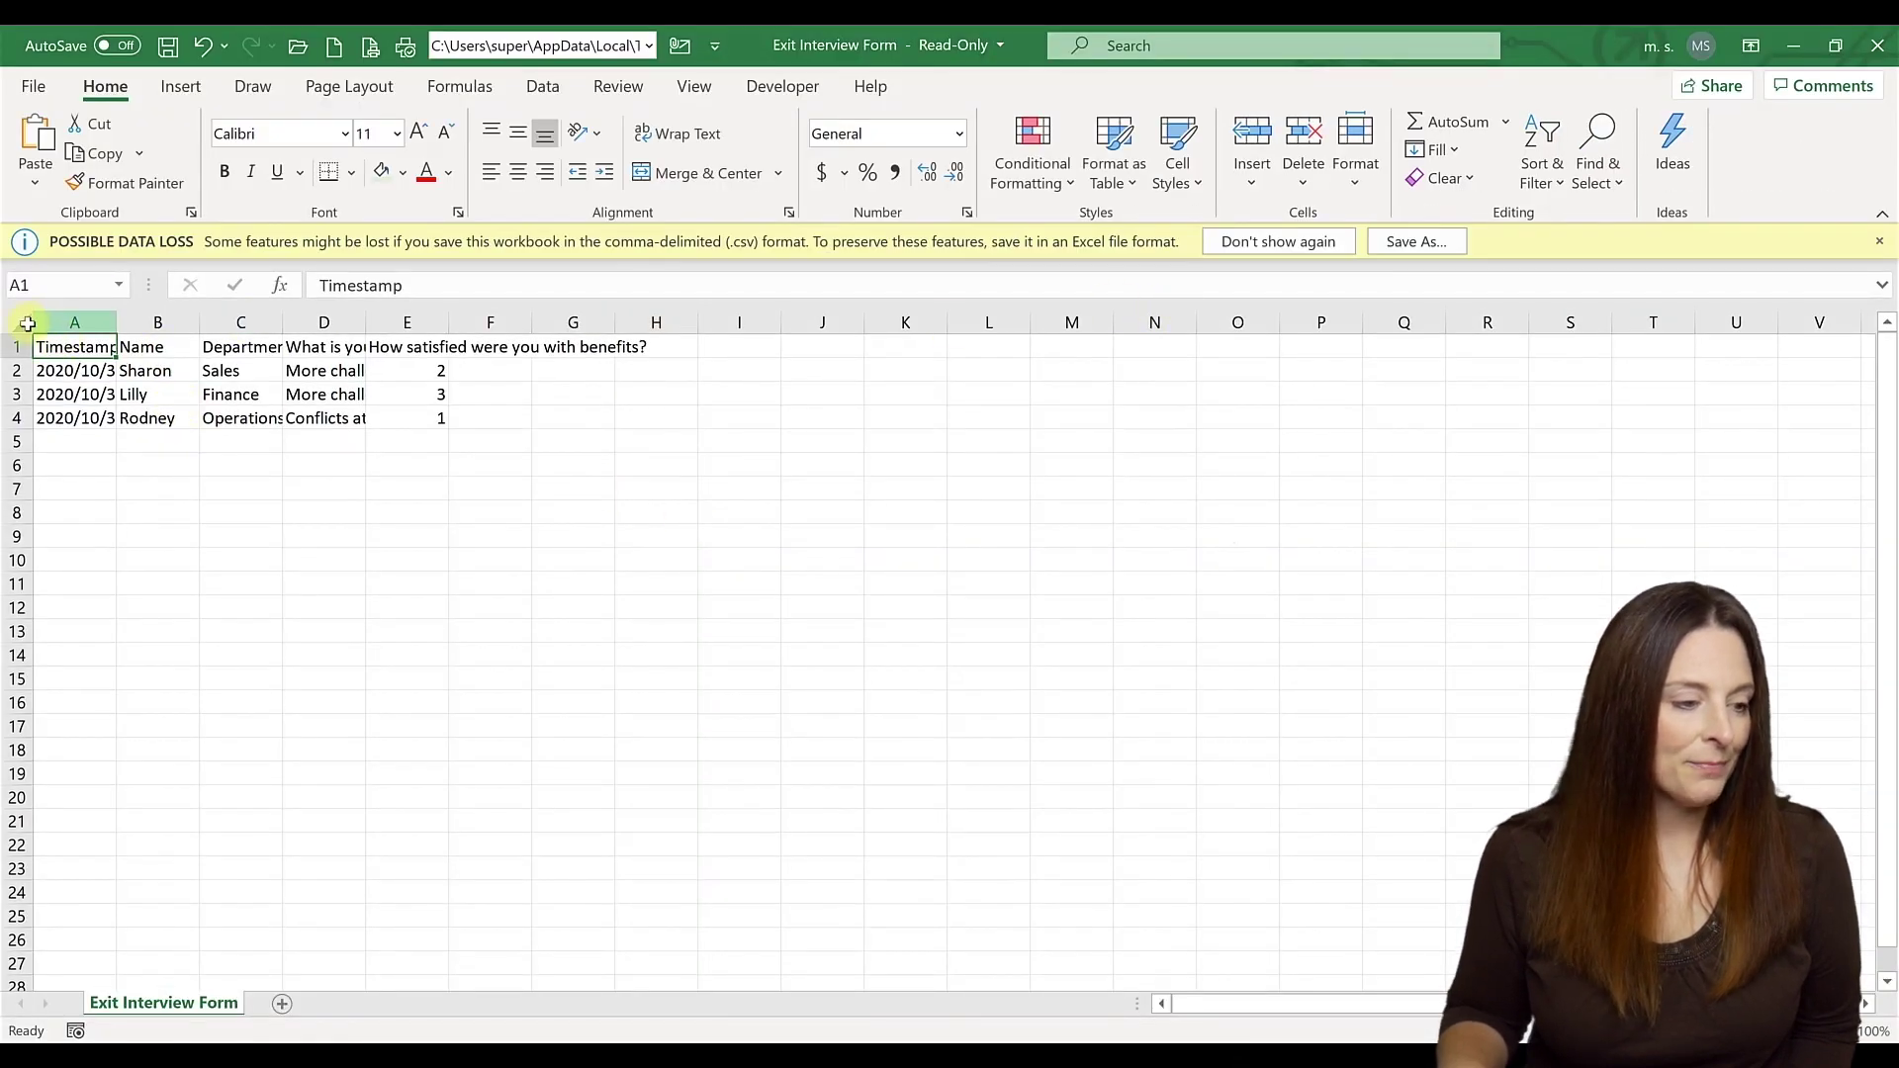
Step: AutoFit all response columns so full timestamps, departments and leaving reasons are readable
left_click(19, 324)
double_click(111, 324)
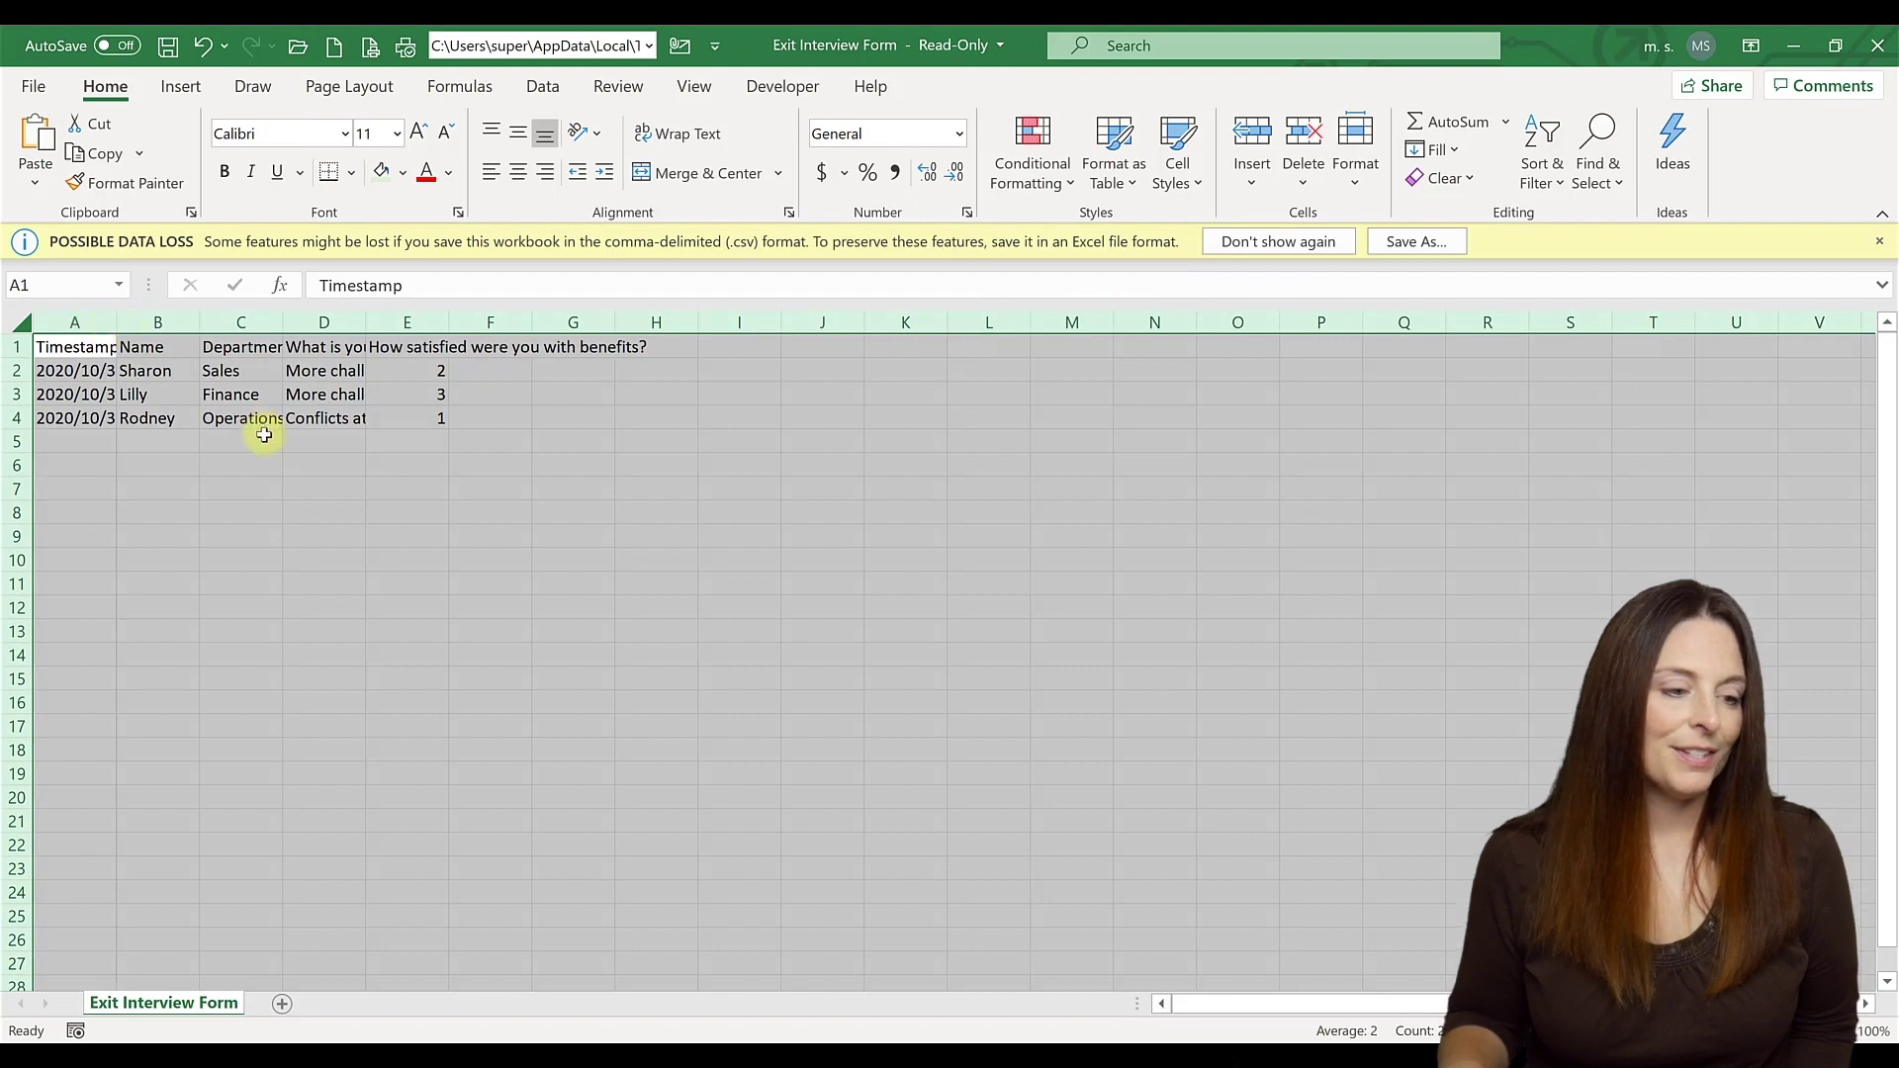
left_click(341, 449)
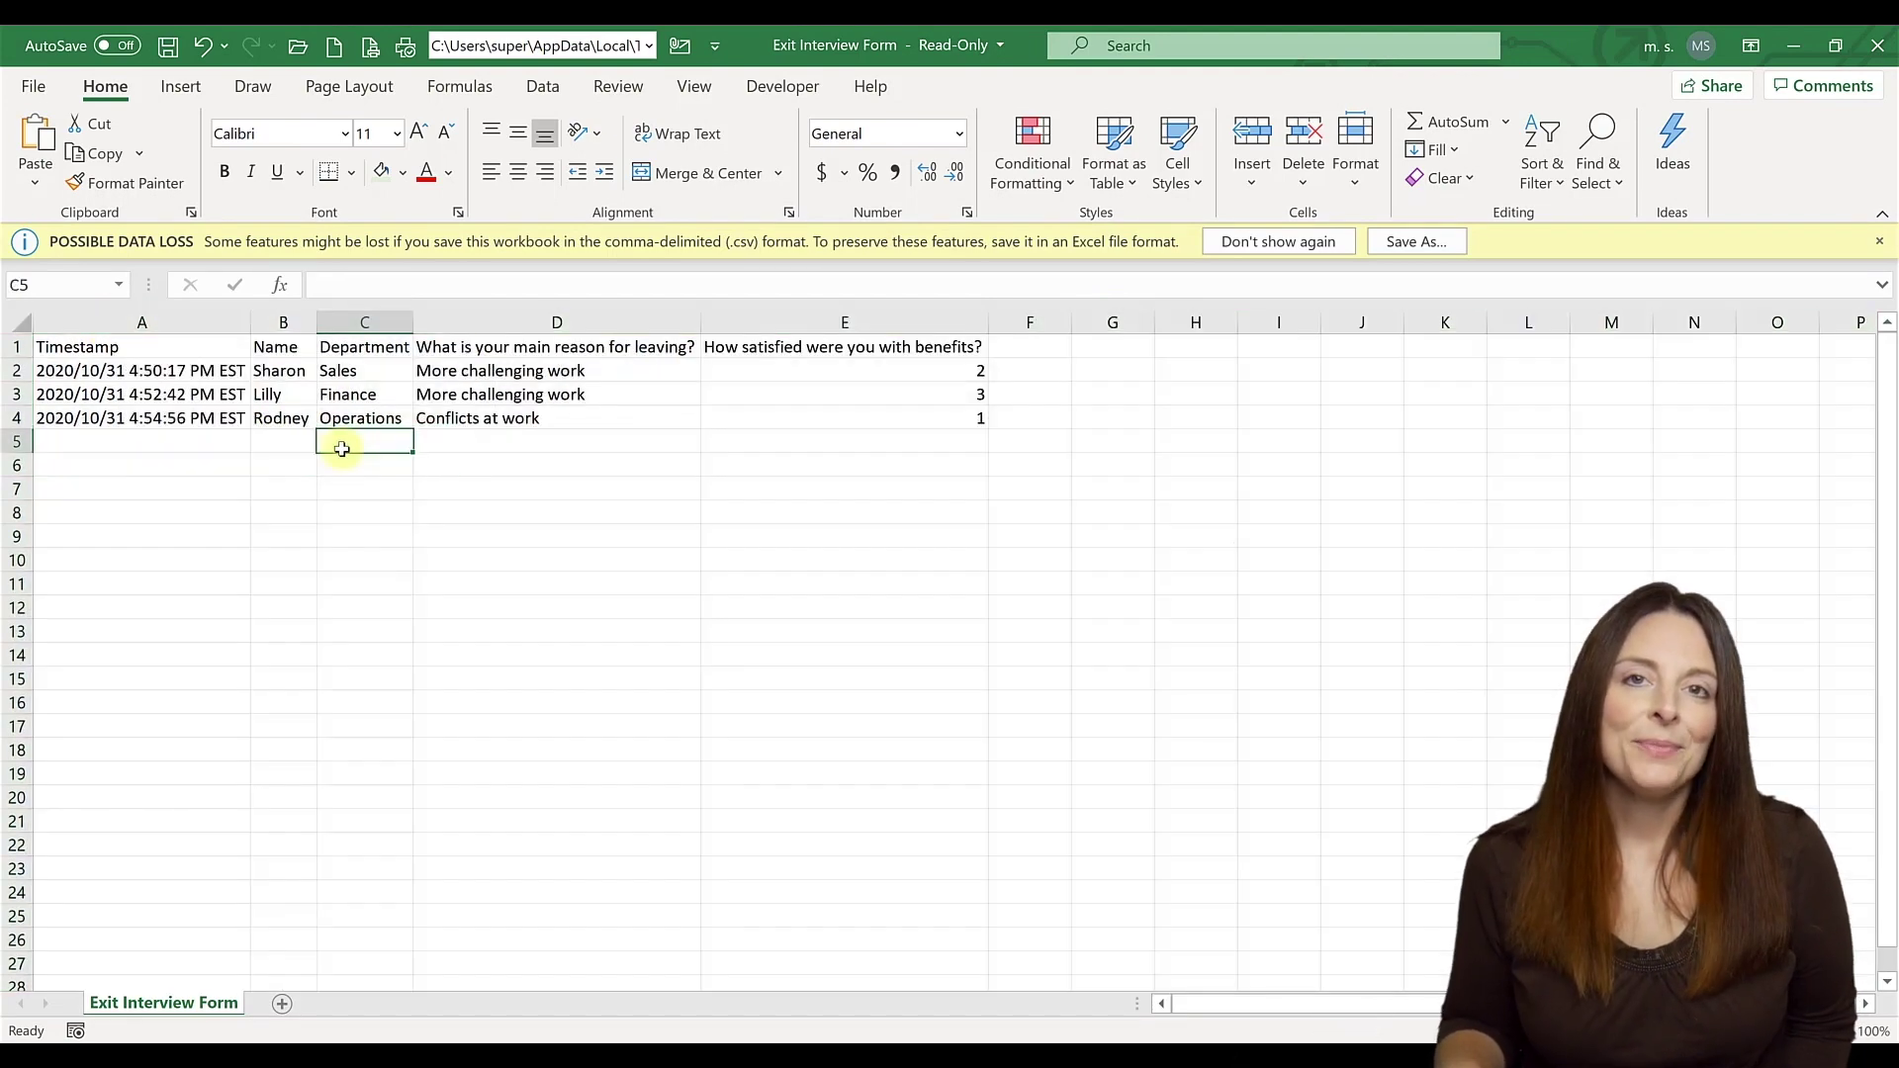